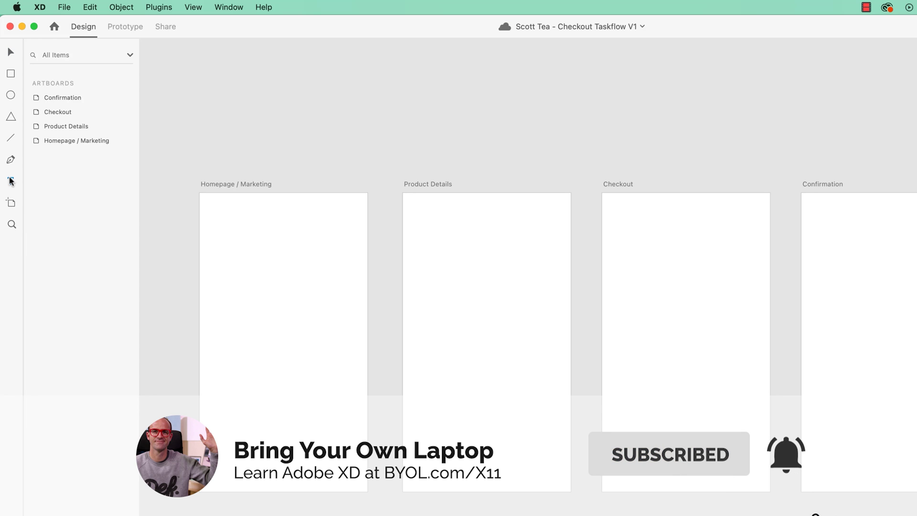
Type a line of placeholder point text near the top of the Homepage artboard.
{"action": "left_click", "coordinate": [10, 183]}
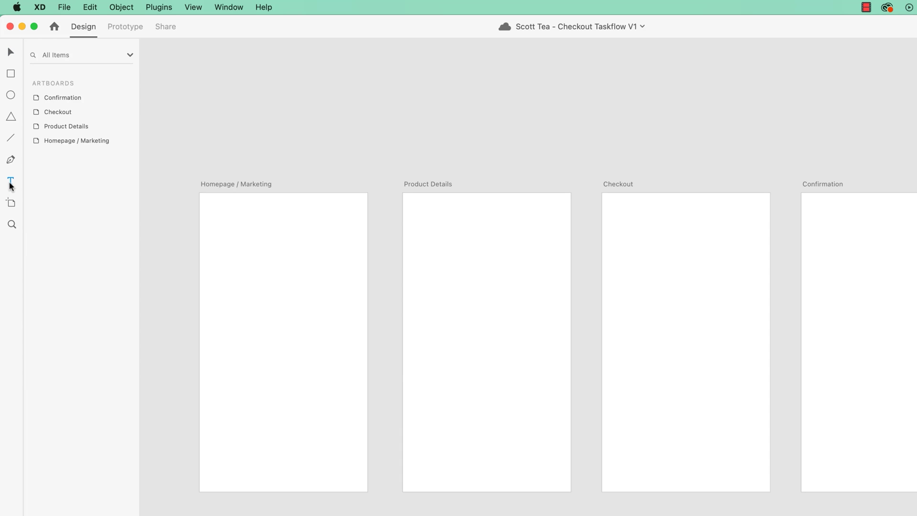
{"action": "key", "text": "v"}
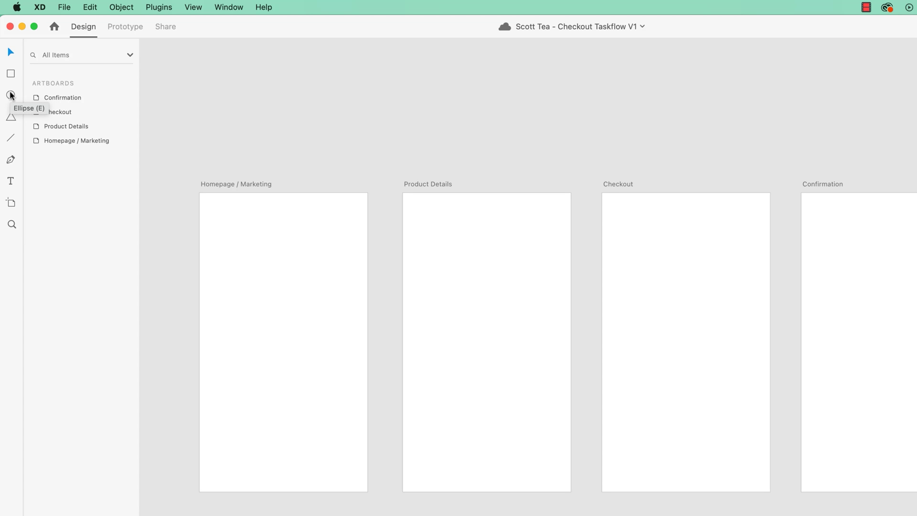
{"action": "key", "text": "t"}
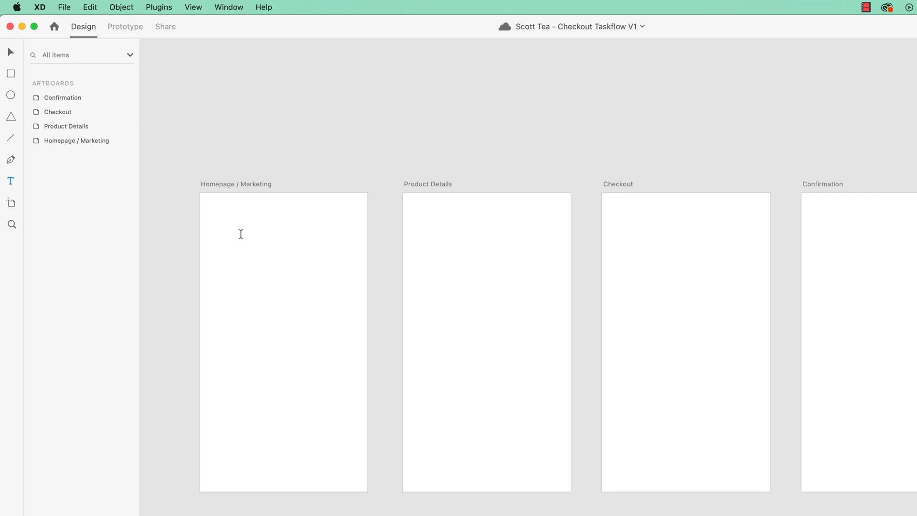
{"action": "left_click", "coordinate": [240, 227]}
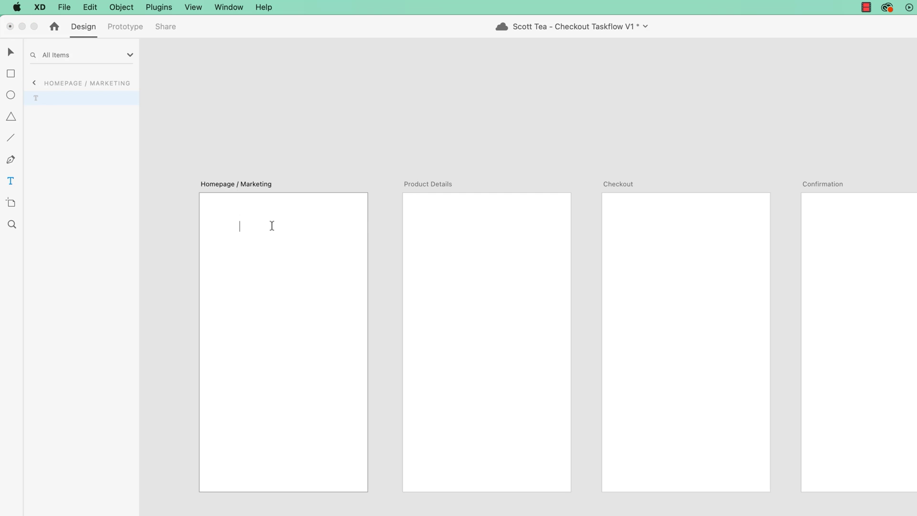
{"action": "type", "text": "Al;kdjf;l askjdf;lkas jdlf;k jasl;dkfj;aslkd jf"}
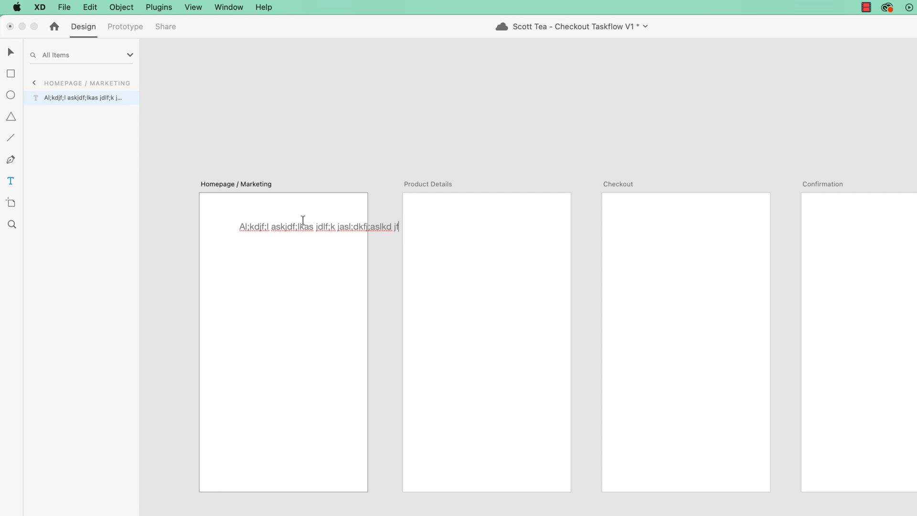
Draw a fixed-size text area below that line and type a placeholder paragraph into it.
{"action": "left_click", "coordinate": [236, 261]}
{"action": "key", "text": "Escape"}
{"action": "left_click_drag", "start_coordinate": [245, 268], "coordinate": [341, 362]}
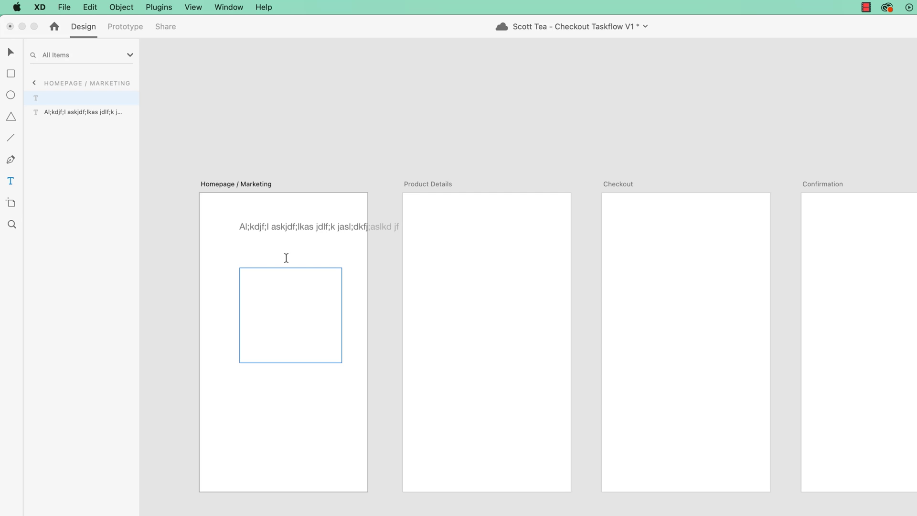
{"action": "type", "text": "Laksdjfl;ask jfl;skad f"}
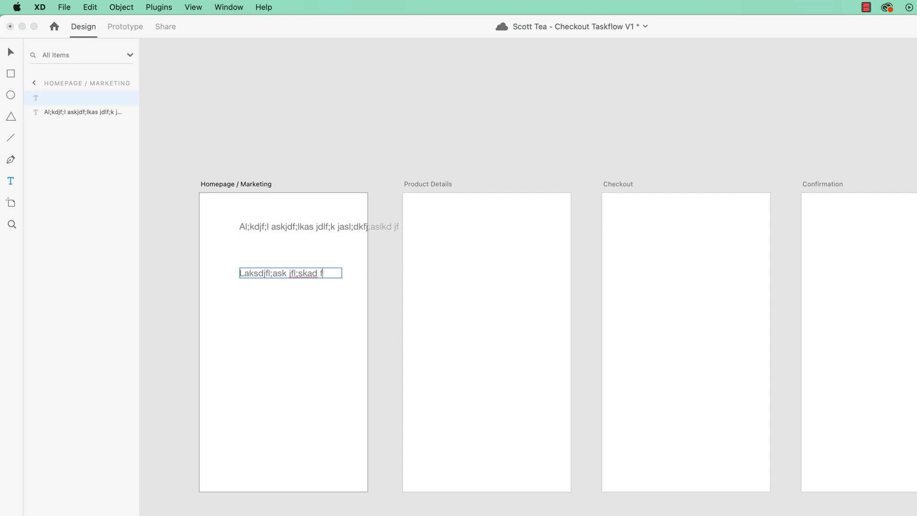
{"action": "type", "text": "jlskadjf l;ksja dfl;kasj dl;fk jl;askdfj l;askd jfl;akj dfsl"}
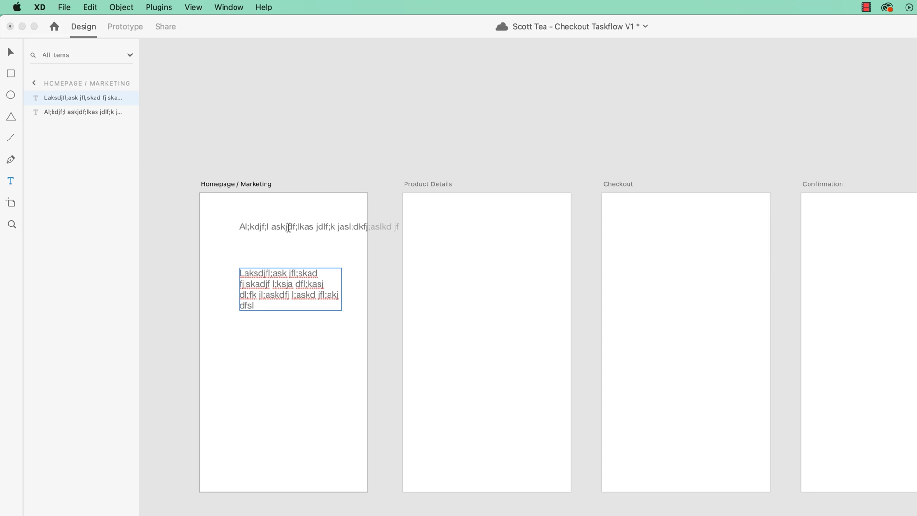
Switch the placeholder paragraph to Auto Width and add more text to it.
{"action": "key", "text": "Escape"}
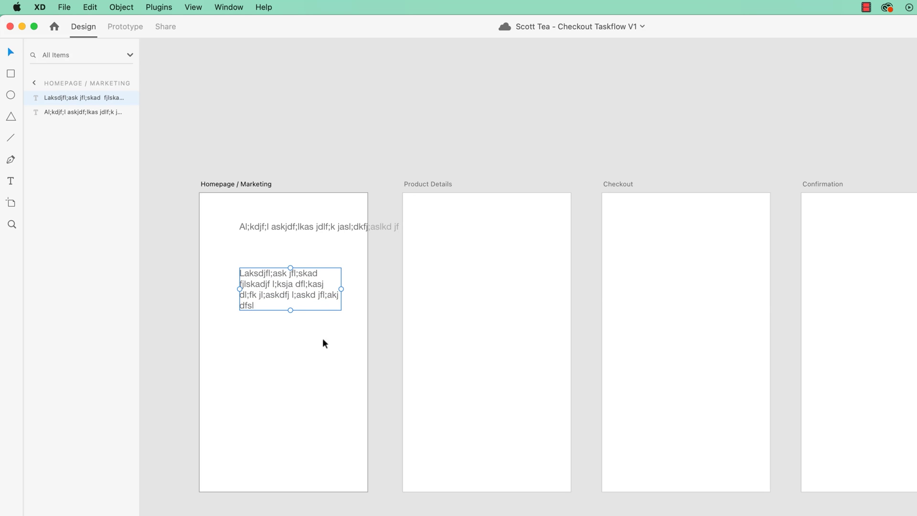
{"action": "left_click", "coordinate": [385, 366]}
{"action": "left_click", "coordinate": [287, 284]}
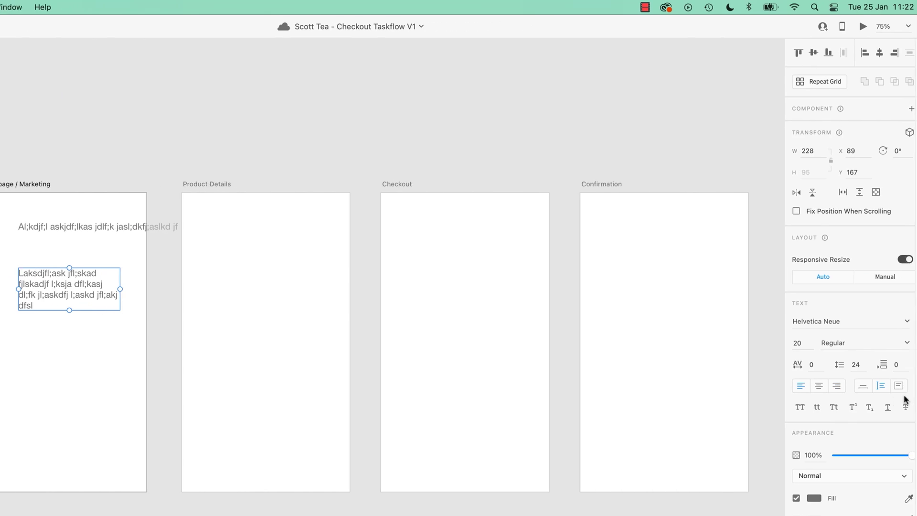
{"action": "left_click", "coordinate": [854, 387]}
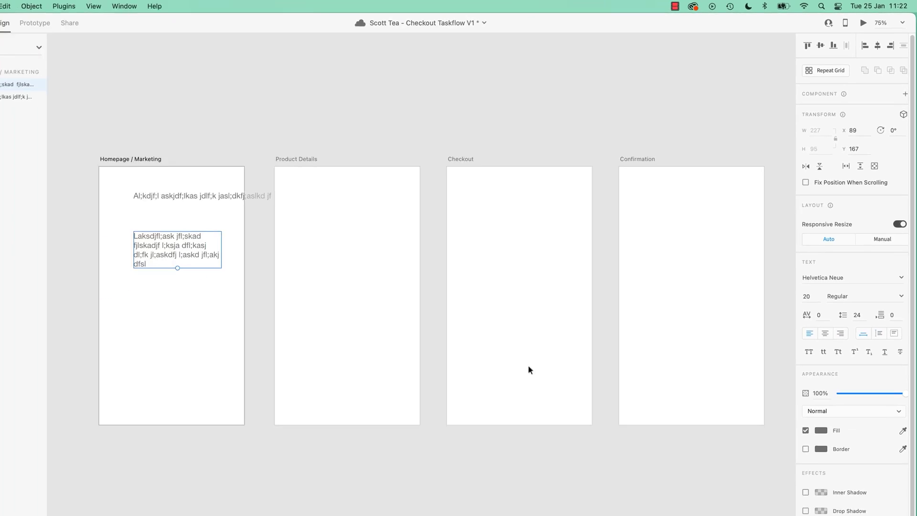
{"action": "double_click", "coordinate": [254, 225]}
{"action": "left_click", "coordinate": [264, 219]}
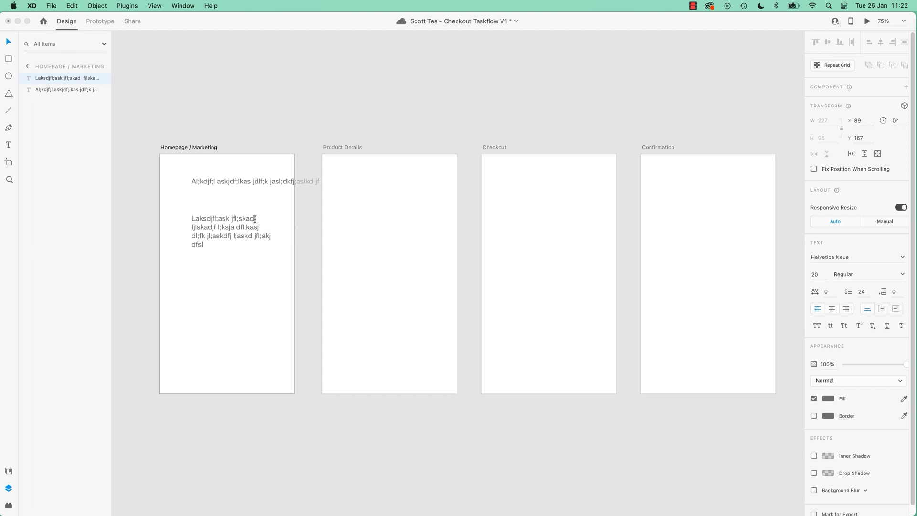
{"action": "type", "text": "asl;dfkj asl;dkjfl;kas dfj"}
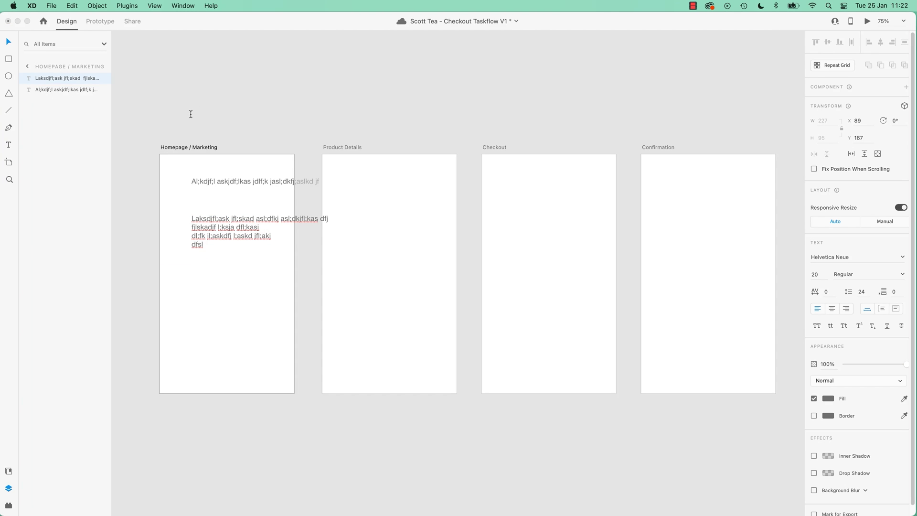
{"action": "key", "text": "Escape"}
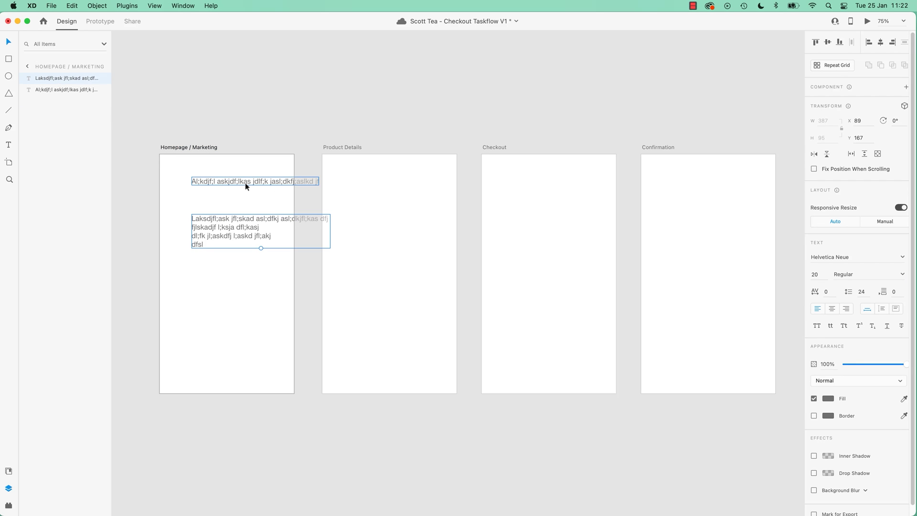
Change the upper line's text sizing, extend it onto a new line, then delete the placeholder text.
{"action": "left_click", "coordinate": [245, 182]}
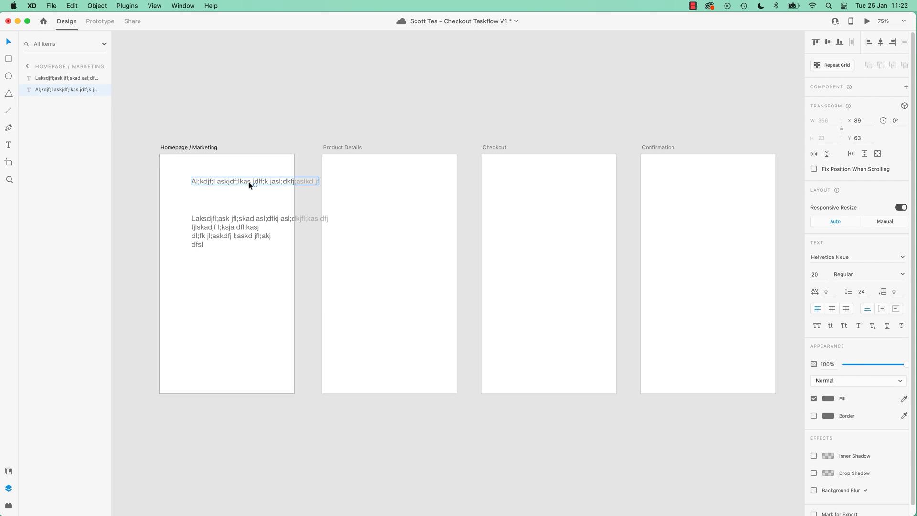
{"action": "left_click", "coordinate": [882, 311]}
{"action": "double_click", "coordinate": [284, 183]}
{"action": "key", "text": "Right"}
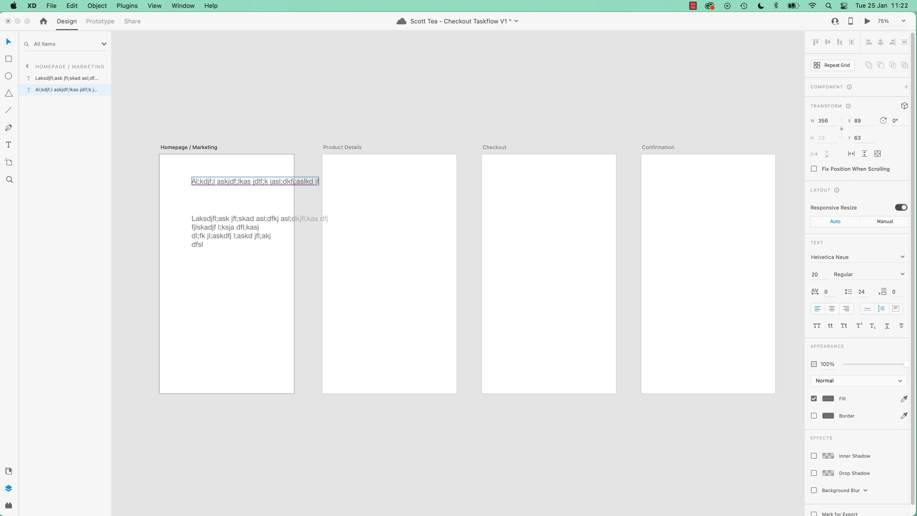
{"action": "type", "text": "das"}
{"action": "key", "text": "Return"}
{"action": "type", "text": "askld"}
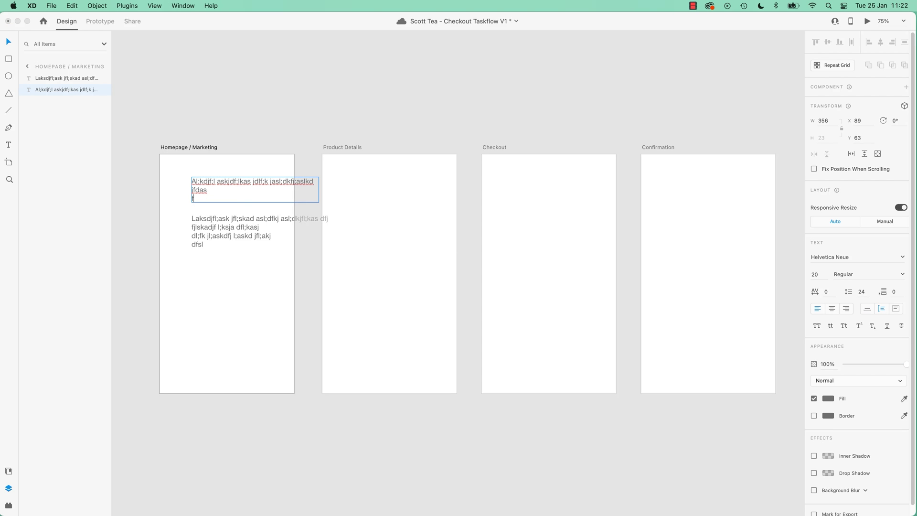
{"action": "type", "text": "fjl;aksdjfl;kasdjfl;ksjadfl;kjasdl;kfjl;asdkjfl;kasjdfl;kasj"}
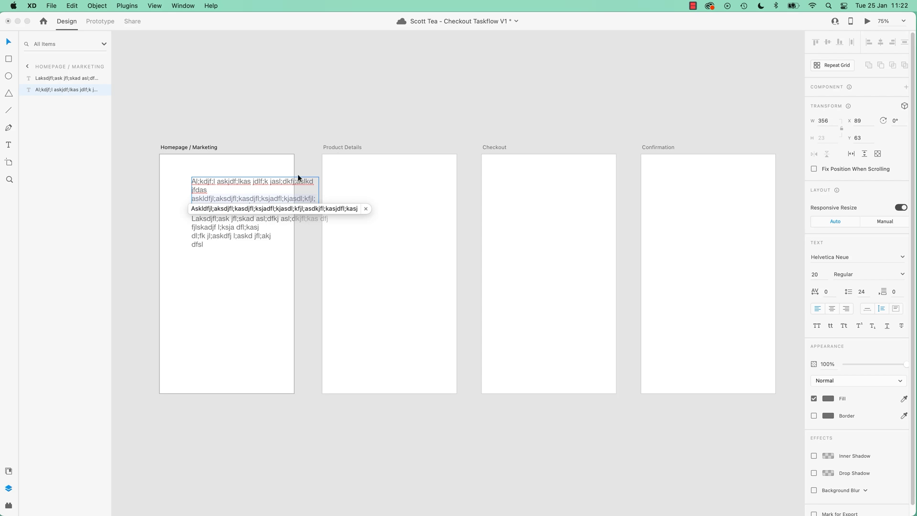
{"action": "key", "text": "Escape"}
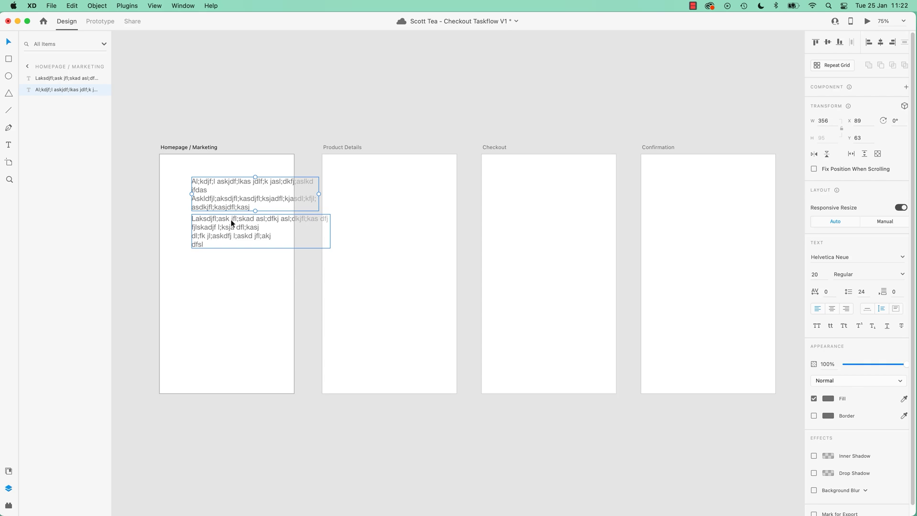
{"action": "key", "text": "BackSpace"}
{"action": "key", "text": "BackSpace"}
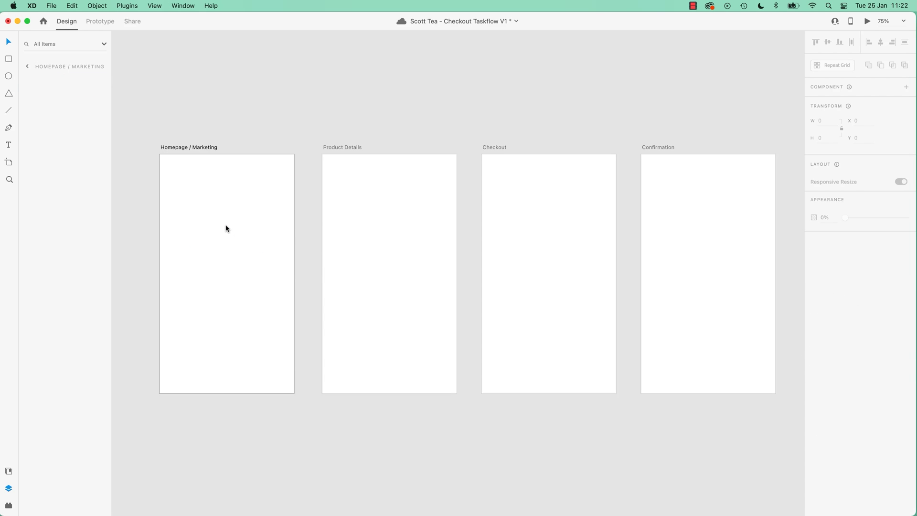
Type SCOTT GREEN TEA on the Homepage artboard and move it to the top-left corner.
{"action": "key", "text": "t"}
{"action": "left_click", "coordinate": [180, 180]}
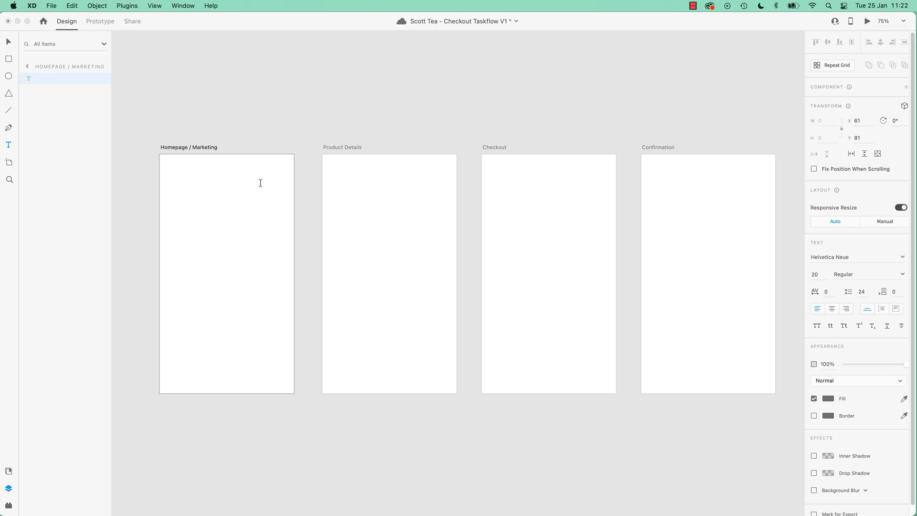
{"action": "type", "text": "Scott"}
{"action": "key", "text": "BackSpace"}
{"action": "key", "text": "BackSpace"}
{"action": "key", "text": "BackSpace"}
{"action": "type", "text": "COTT GREEN TEA"}
{"action": "key", "text": "Escape"}
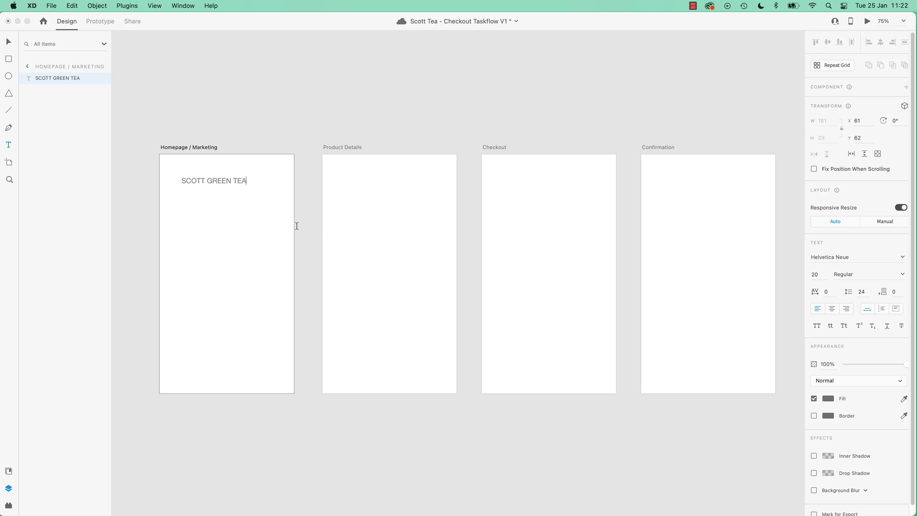
{"action": "left_click", "coordinate": [9, 42]}
{"action": "left_click_drag", "start_coordinate": [236, 181], "coordinate": [221, 162]}
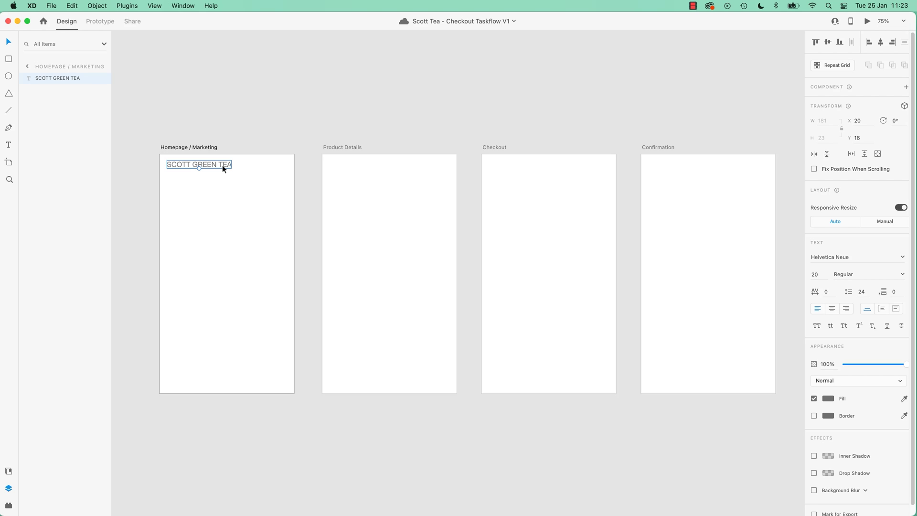
Set SCOTT GREEN TEA to Roboto, zoom to 100%, and drag a duplicate just below it.
{"action": "left_click", "coordinate": [852, 257]}
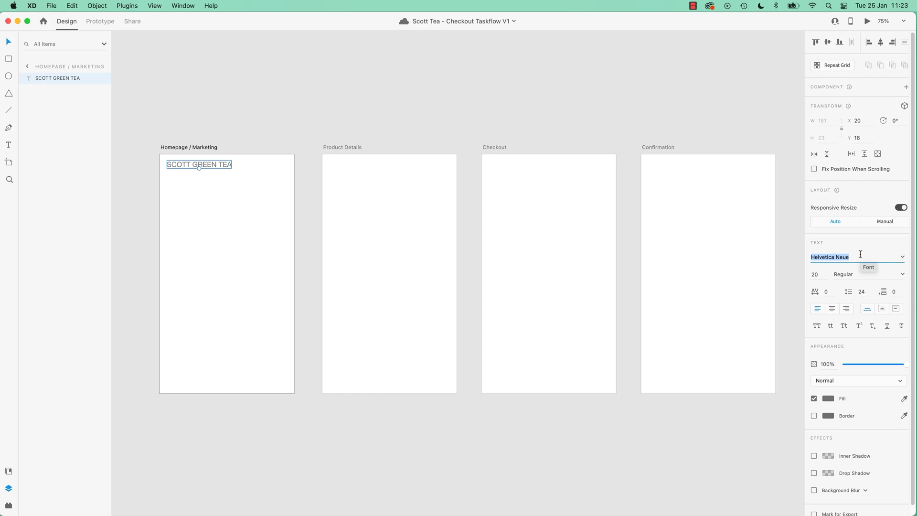
{"action": "type", "text": "Roboto"}
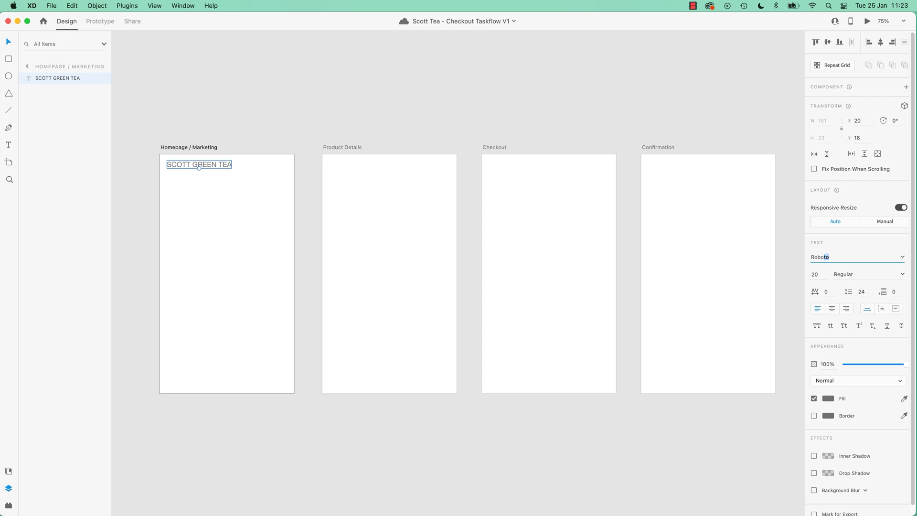
{"action": "key", "text": "Return"}
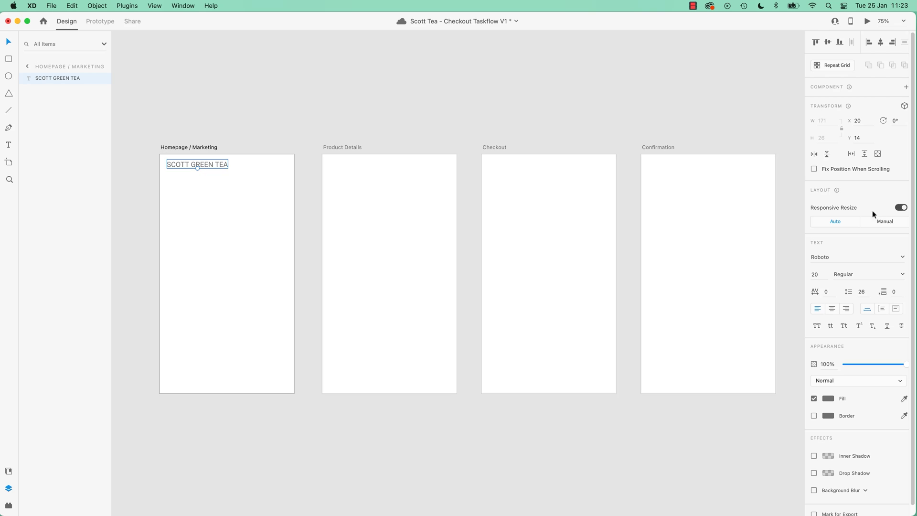
{"action": "key", "text": "super+1"}
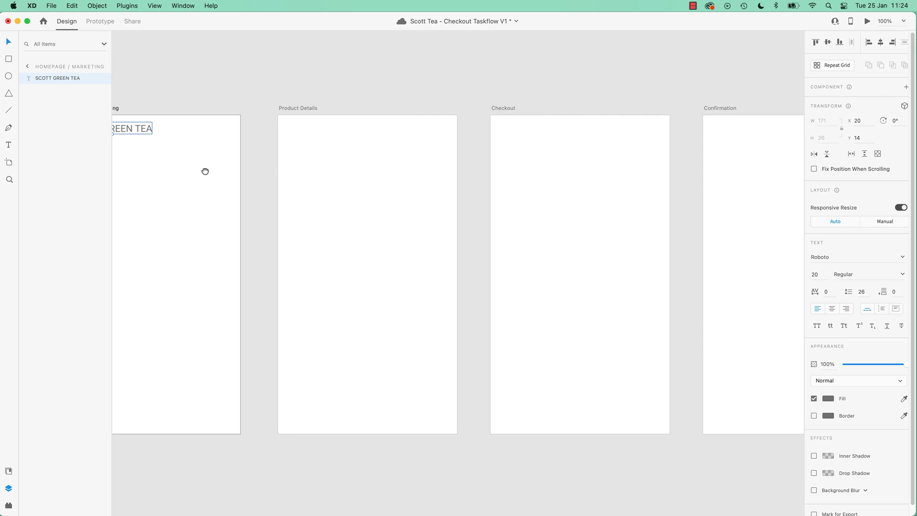
{"action": "scroll", "coordinate": [204, 172], "scroll_direction": "left", "scroll_amount": 10}
{"action": "left_click_drag", "start_coordinate": [376, 174], "coordinate": [374, 200]}
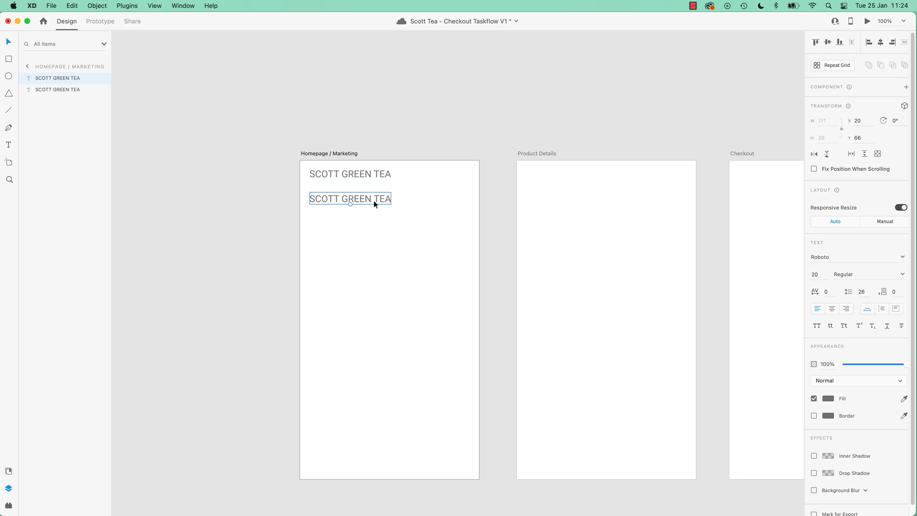
Set the second title to Open Sans and a third copy to Source Sans Pro, then save.
{"action": "left_click", "coordinate": [855, 255]}
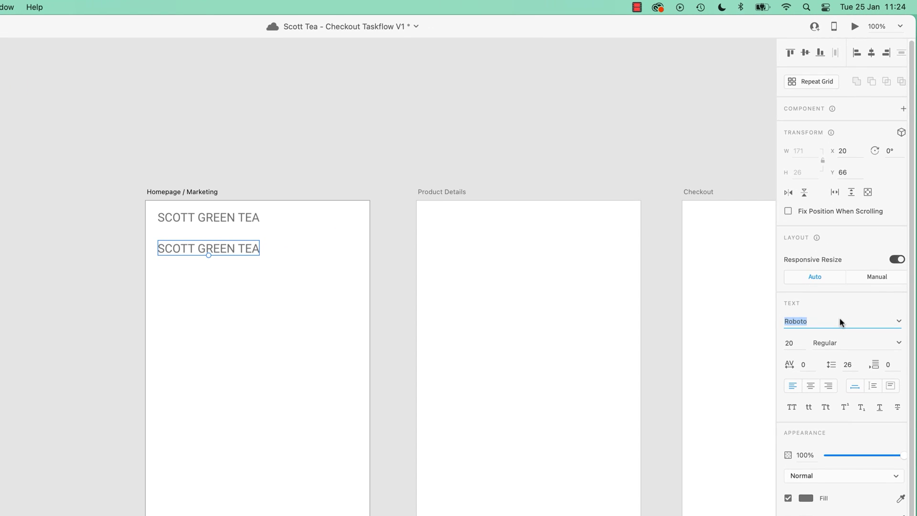
{"action": "type", "text": "Open Sans"}
{"action": "key", "text": "Return"}
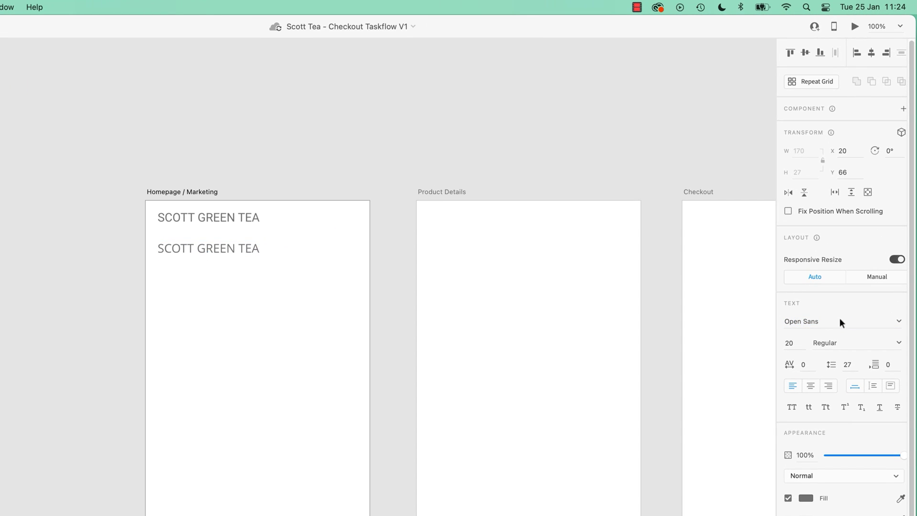
{"action": "left_click_drag", "start_coordinate": [231, 248], "coordinate": [231, 279]}
{"action": "left_click", "coordinate": [845, 322]}
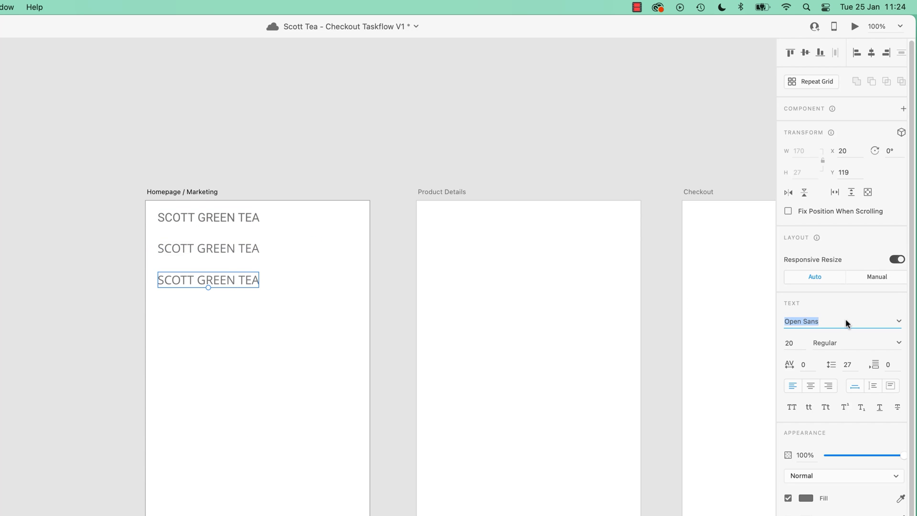
{"action": "type", "text": "Source"}
{"action": "key", "text": "Return"}
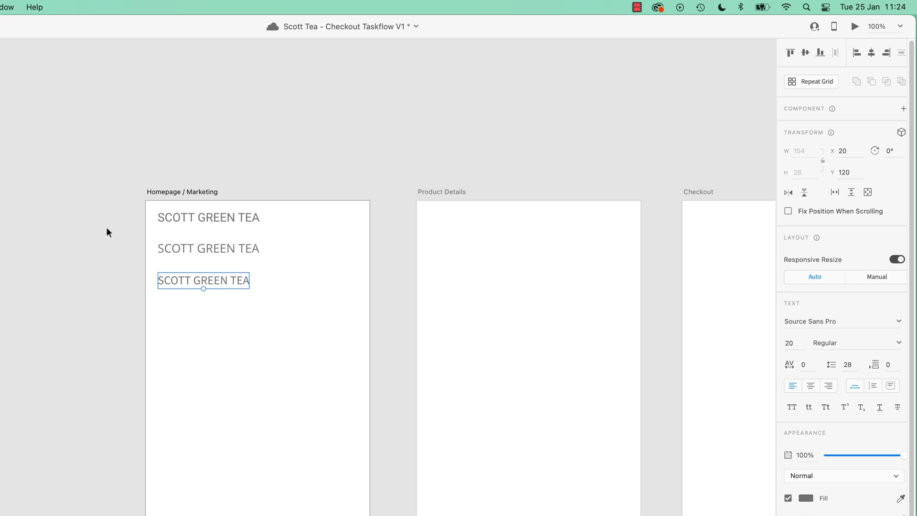
{"action": "key", "text": "super+s"}
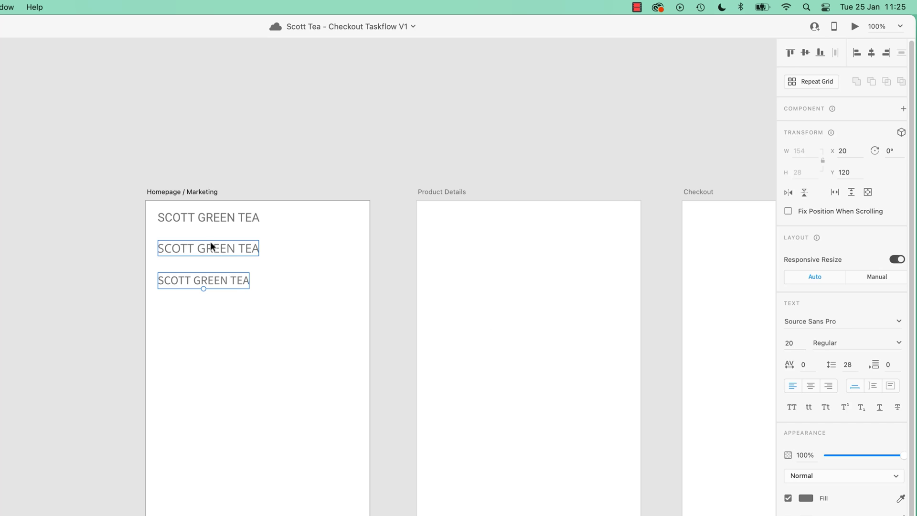
Make the Source Sans Pro title Bold and compare the weights available for the other titles.
{"action": "left_click", "coordinate": [904, 342]}
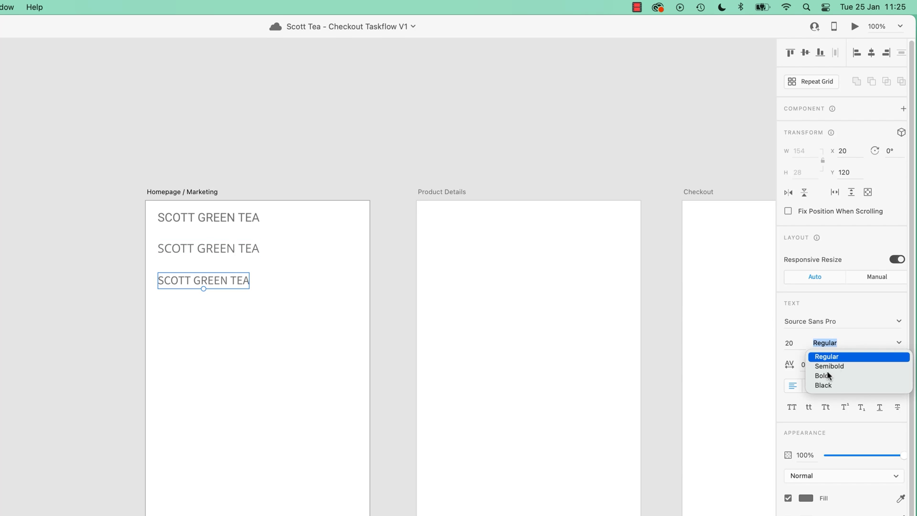
{"action": "left_click", "coordinate": [827, 367]}
{"action": "left_click", "coordinate": [895, 342]}
{"action": "left_click", "coordinate": [836, 377]}
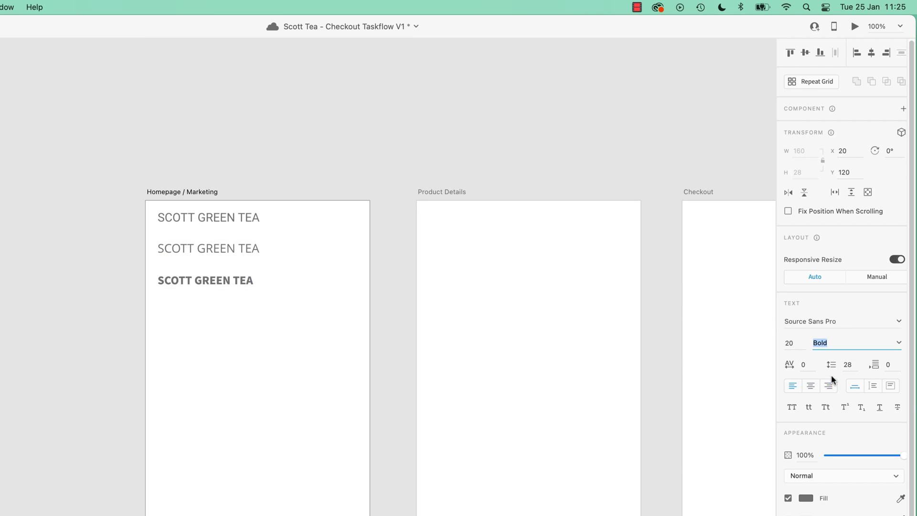
{"action": "left_click", "coordinate": [858, 320]}
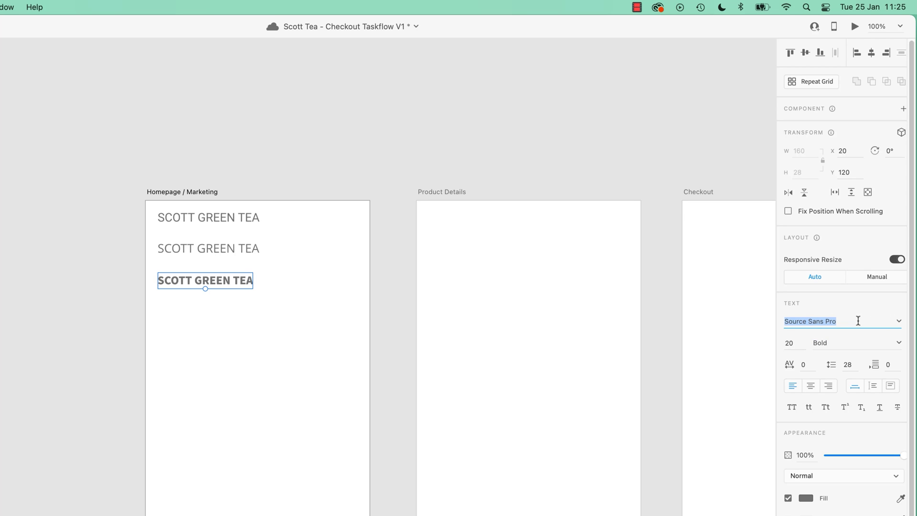
{"action": "left_click", "coordinate": [201, 342]}
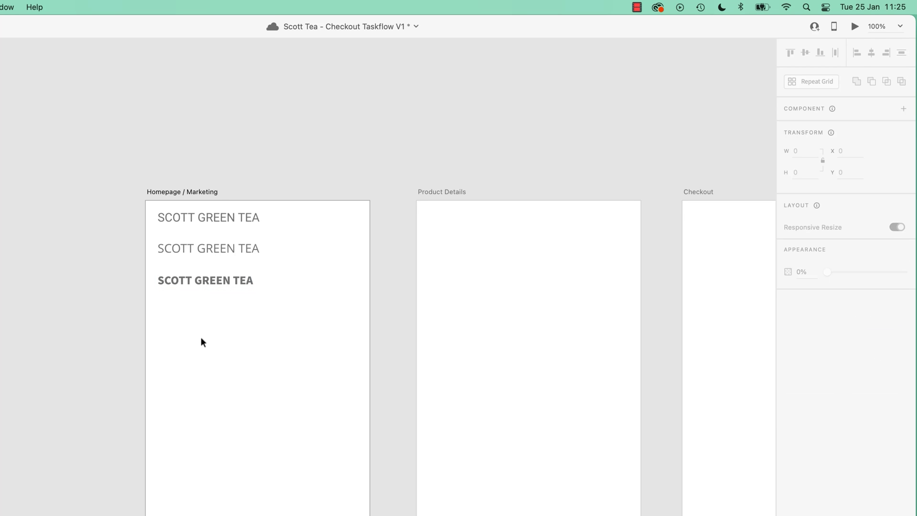
{"action": "left_click", "coordinate": [225, 216]}
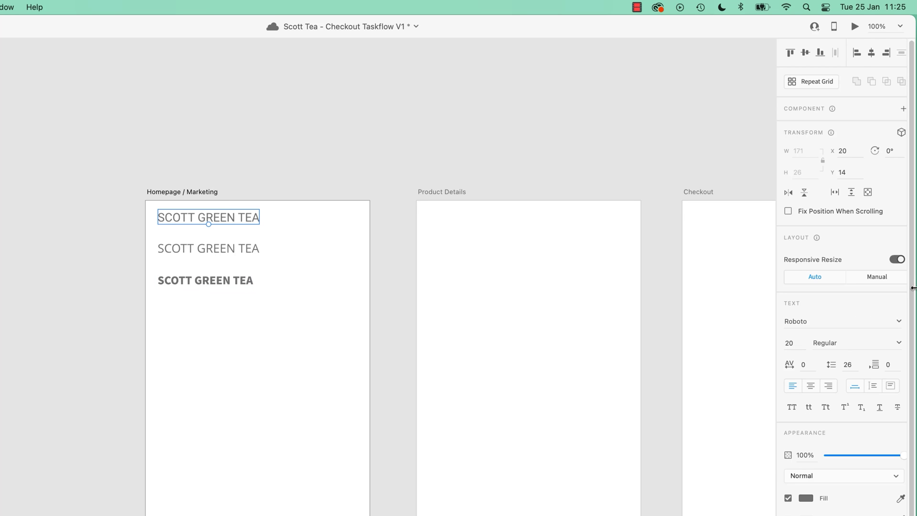
{"action": "left_click", "coordinate": [898, 343]}
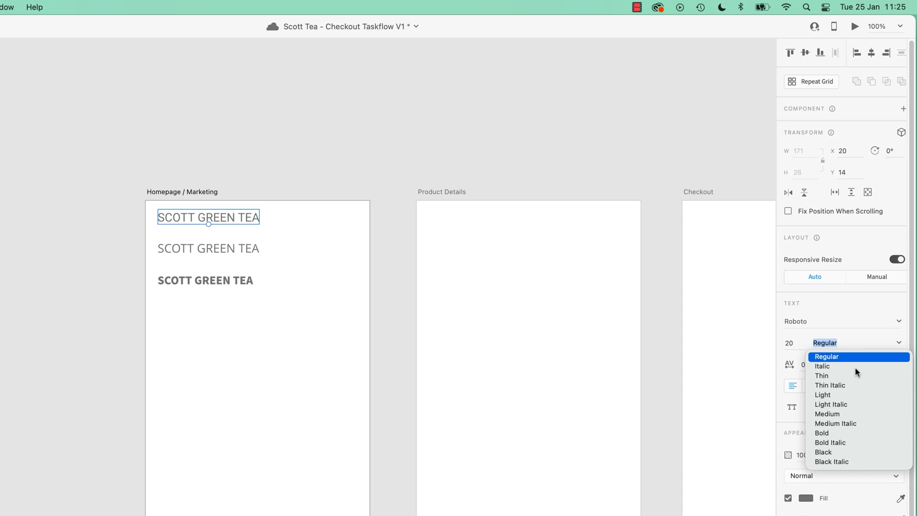
{"action": "left_click", "coordinate": [251, 253]}
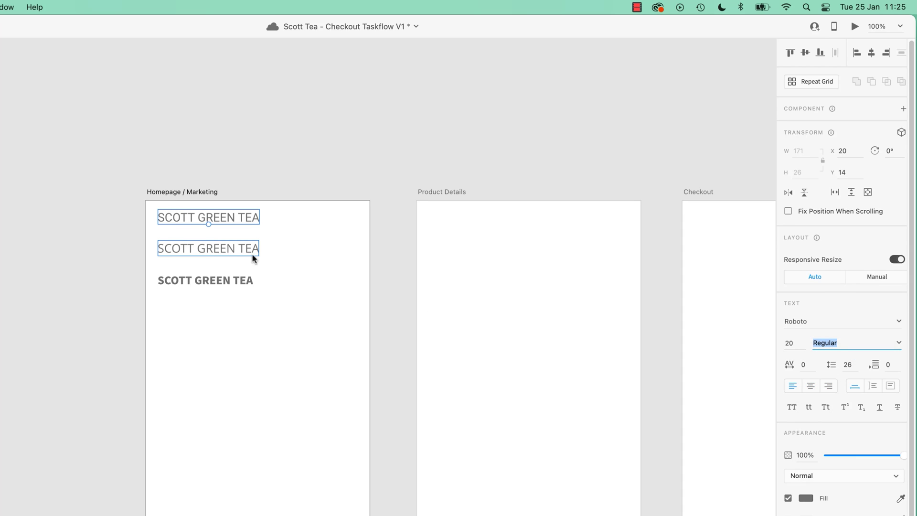
{"action": "left_click", "coordinate": [240, 248]}
{"action": "left_click", "coordinate": [899, 343]}
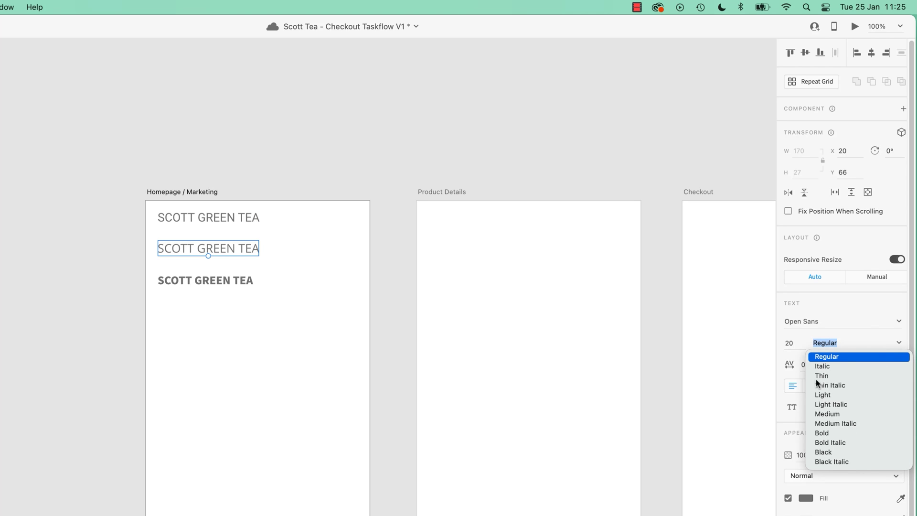
{"action": "left_click", "coordinate": [258, 380]}
{"action": "left_click", "coordinate": [258, 381]}
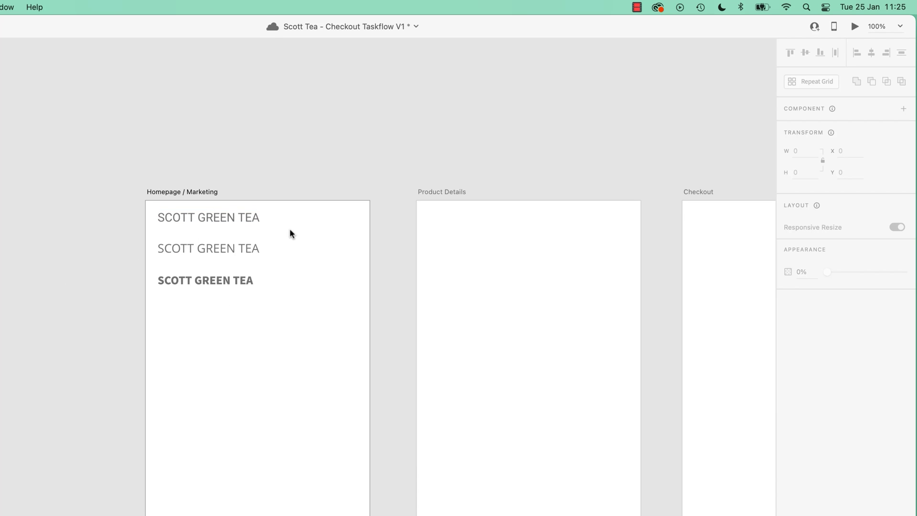
Delete the Open Sans and bold Source Sans Pro copies, keeping the Roboto title.
{"action": "left_click_drag", "start_coordinate": [121, 225], "coordinate": [256, 306]}
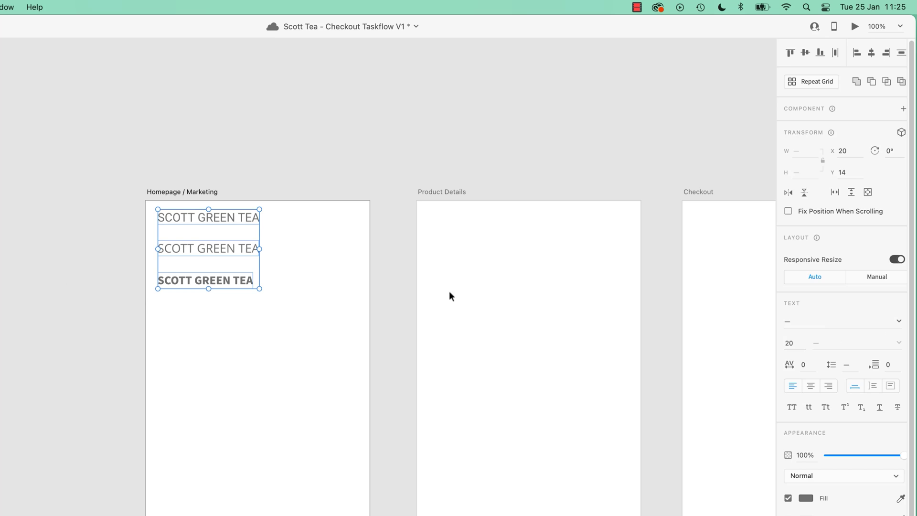
{"action": "left_click", "coordinate": [229, 332]}
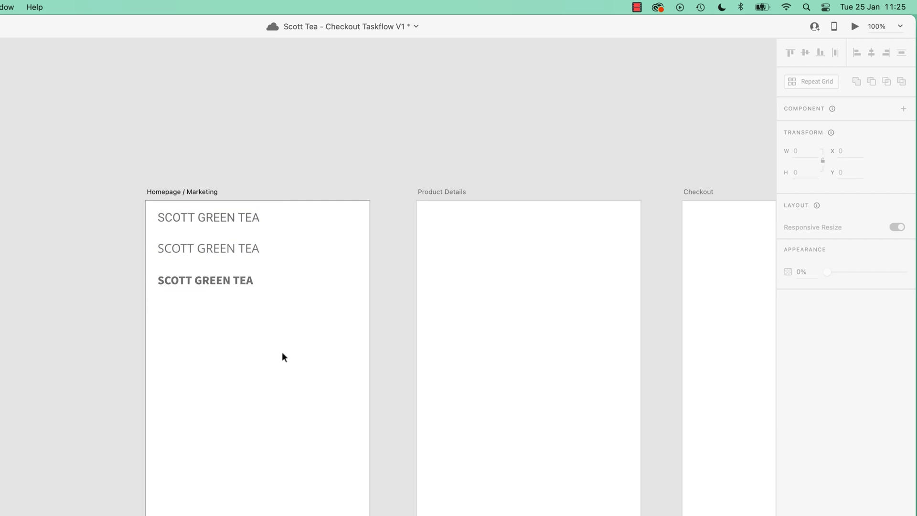
{"action": "left_click", "coordinate": [204, 217]}
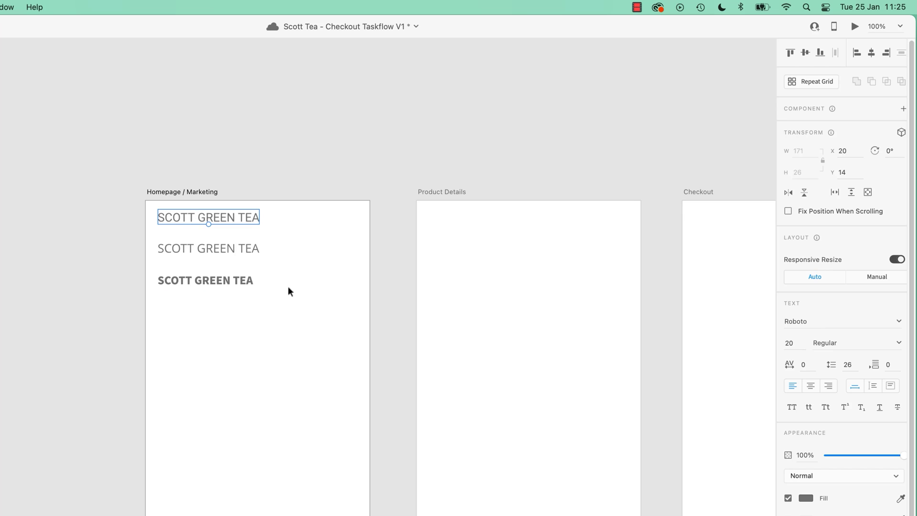
{"action": "left_click", "coordinate": [210, 249]}
{"action": "left_click", "coordinate": [224, 281], "text": "shift"}
{"action": "key", "text": "Delete"}
{"action": "left_click", "coordinate": [237, 215]}
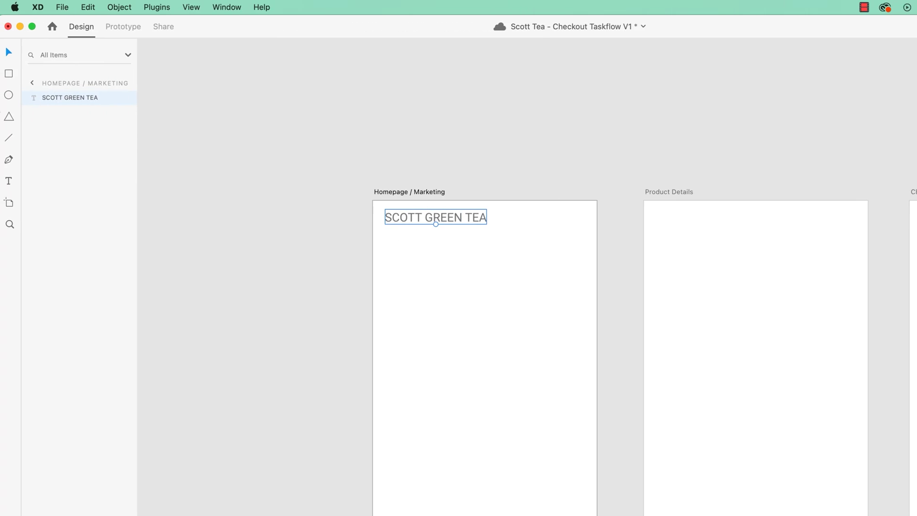
Draw a text box mid-artboard and type THIS IS MY MARKETING MESSAGE.
{"action": "left_click", "coordinate": [9, 180]}
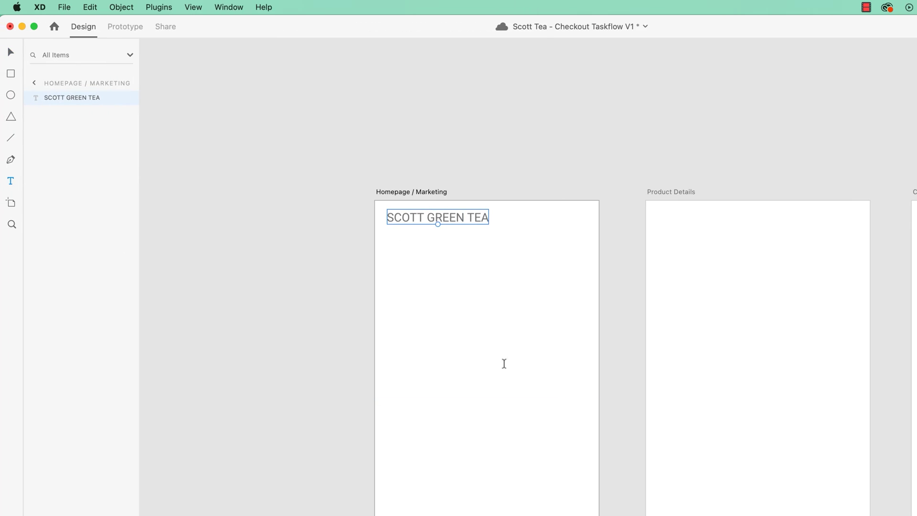
{"action": "left_click_drag", "start_coordinate": [419, 296], "coordinate": [558, 406]}
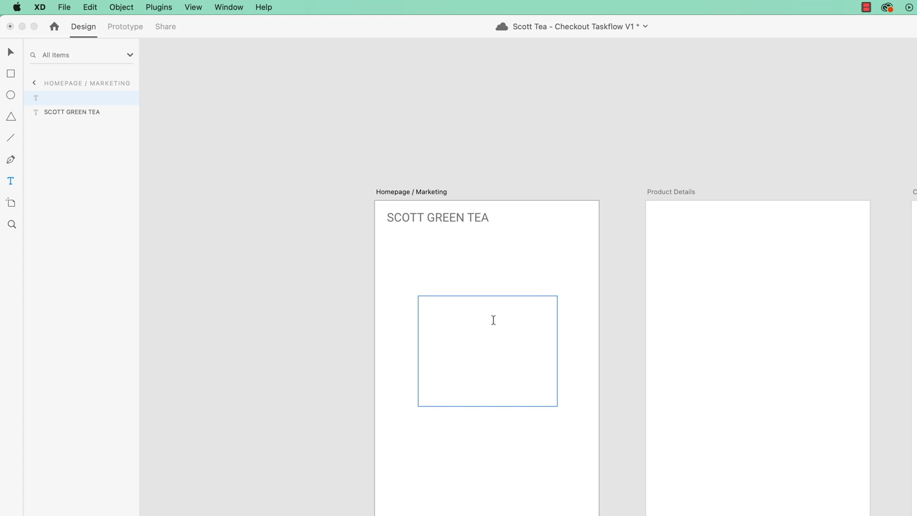
{"action": "type", "text": "THIS IS MY A"}
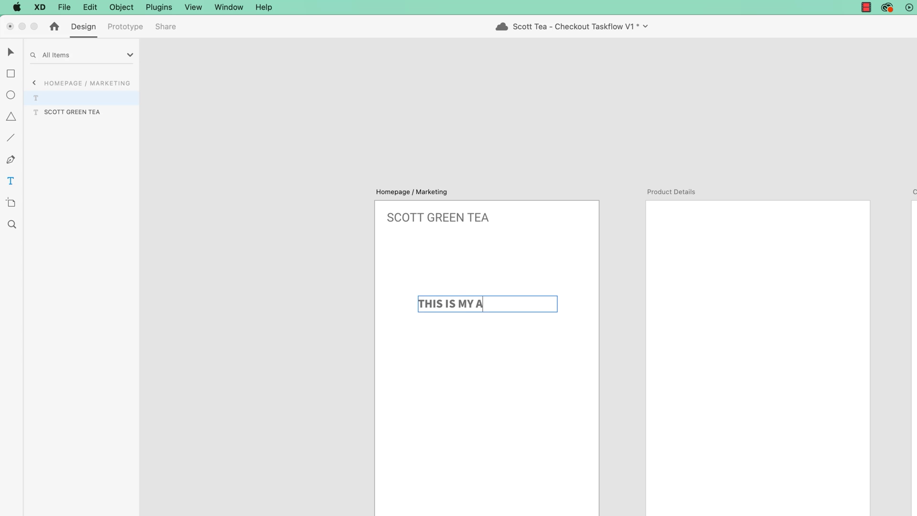
{"action": "key", "text": "BackSpace"}
{"action": "type", "text": "MARKETING MESS"}
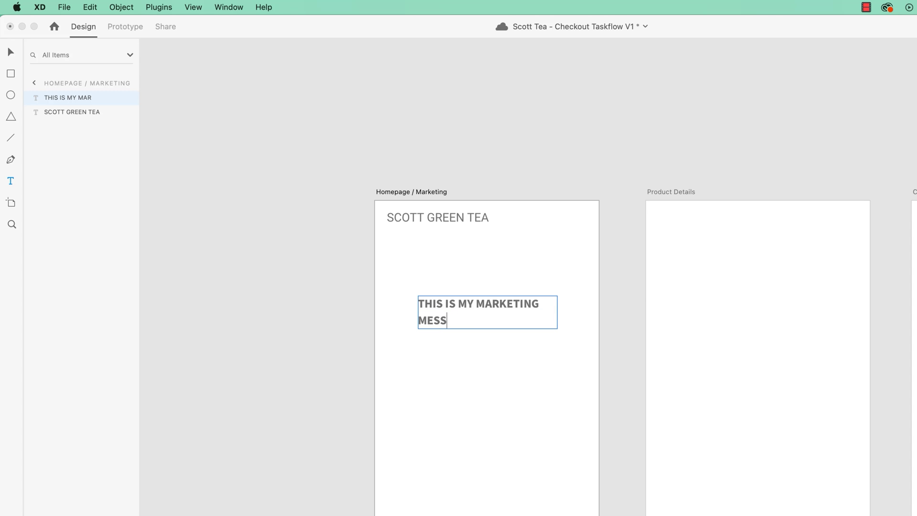
{"action": "type", "text": "AGE."}
Set the whole marketing message to Roboto Medium.
{"action": "key", "text": "super+a"}
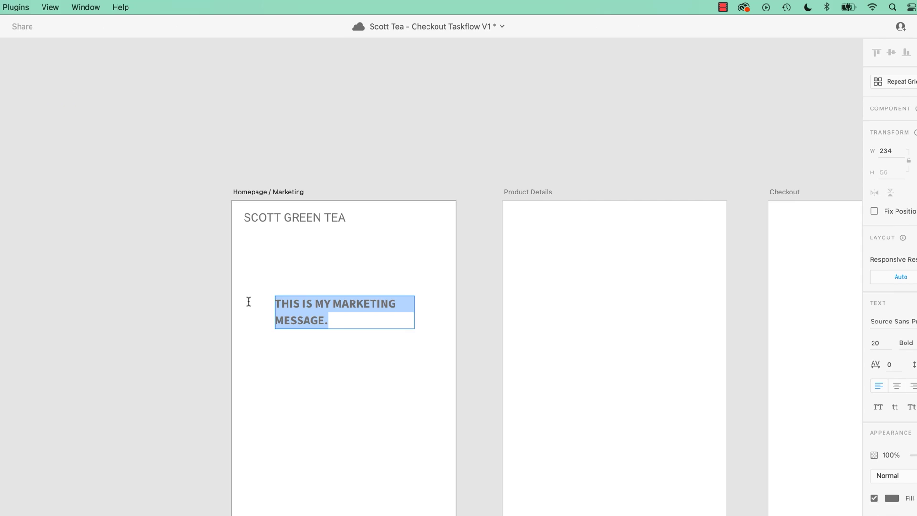
{"action": "left_click", "coordinate": [852, 323]}
{"action": "key", "text": "super+a"}
{"action": "type", "text": "Rob"}
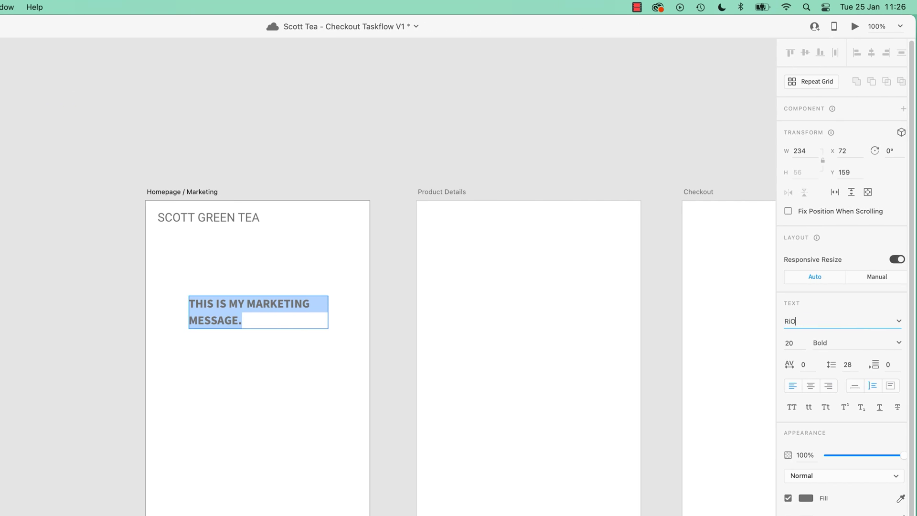
{"action": "key", "text": "Return"}
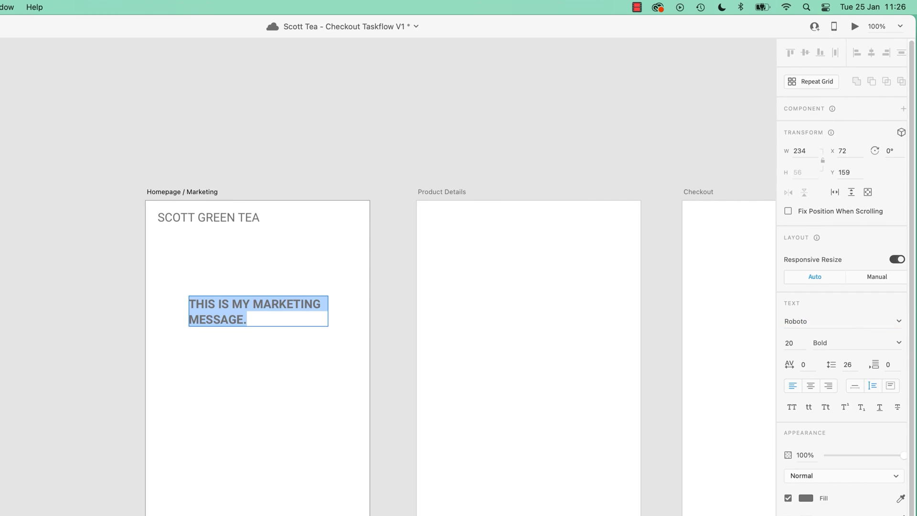
{"action": "left_click", "coordinate": [898, 344]}
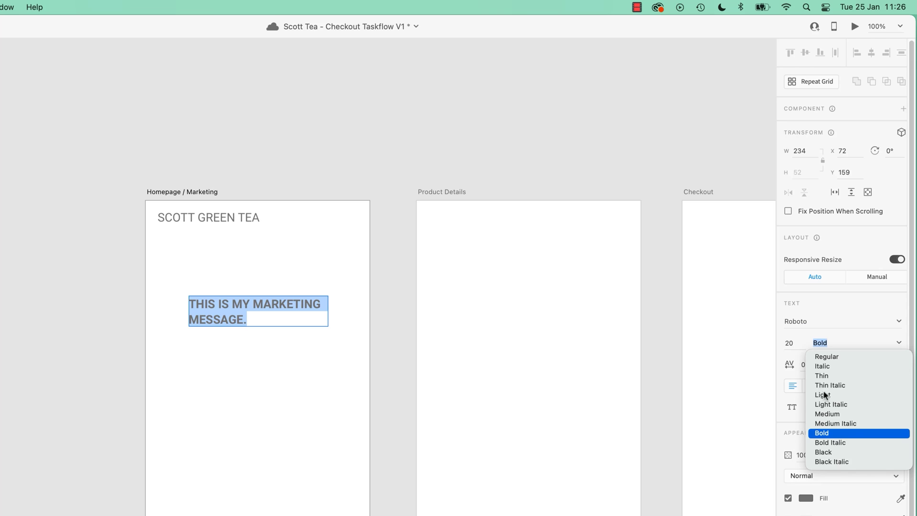
{"action": "left_click", "coordinate": [835, 414]}
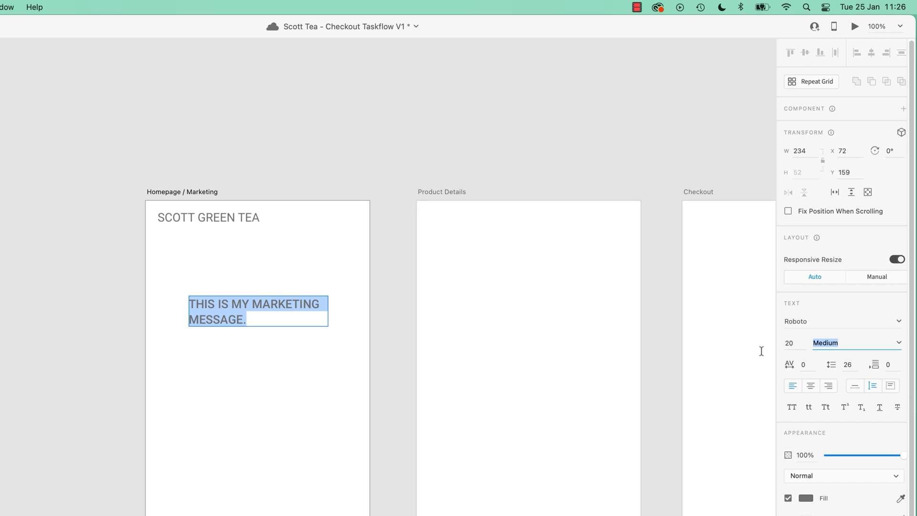
Set the marketing message to font size 32 and centre-align it.
{"action": "left_click", "coordinate": [795, 343]}
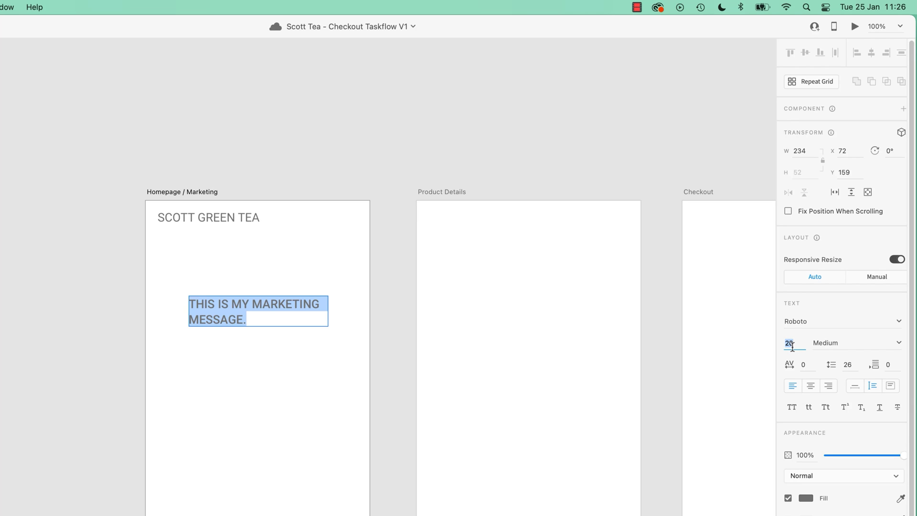
{"action": "type", "text": "48"}
{"action": "key", "text": "Return"}
{"action": "left_click", "coordinate": [791, 343]}
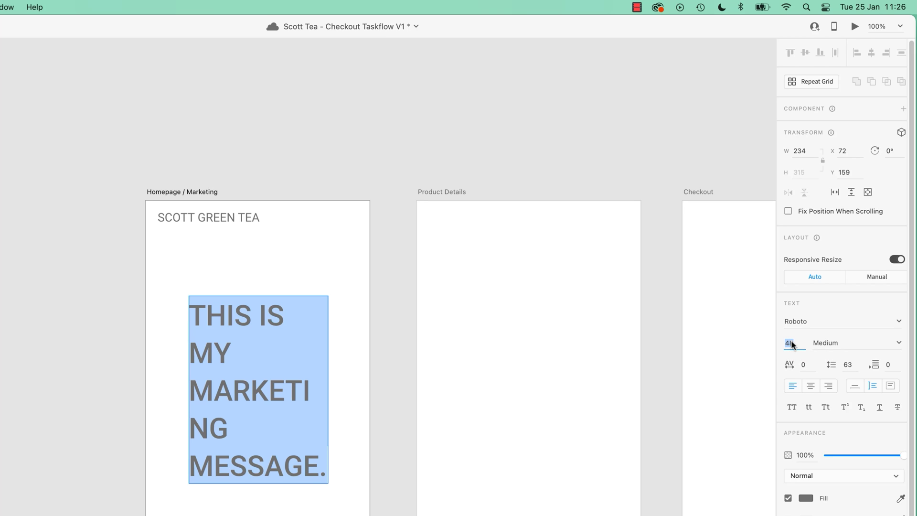
{"action": "type", "text": "32"}
{"action": "key", "text": "Return"}
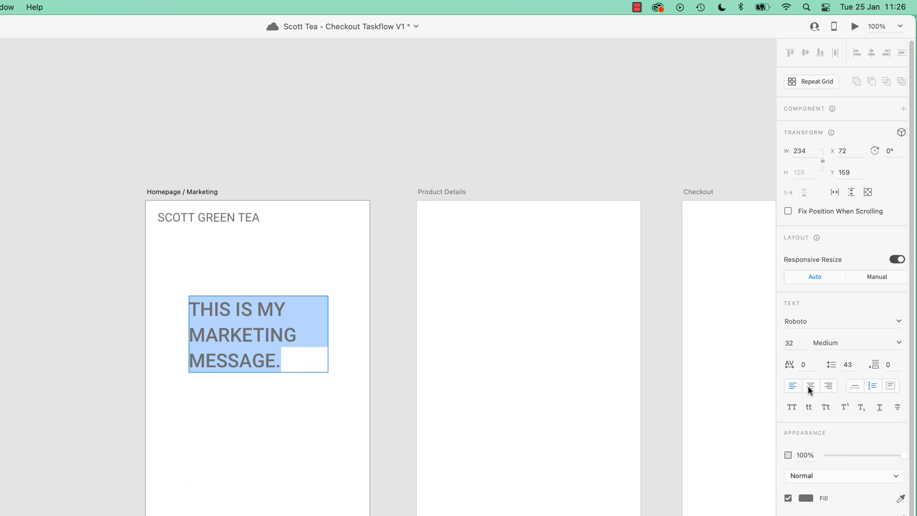
{"action": "left_click", "coordinate": [810, 387]}
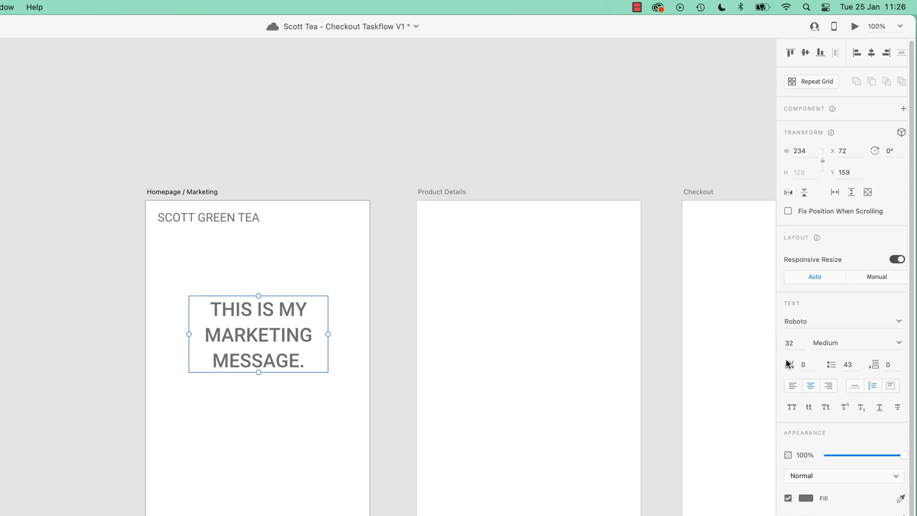
Give the message line spacing 50, undoing the trial letter spacing and underline.
{"action": "left_click", "coordinate": [803, 364]}
{"action": "type", "text": "20"}
{"action": "key", "text": "Return"}
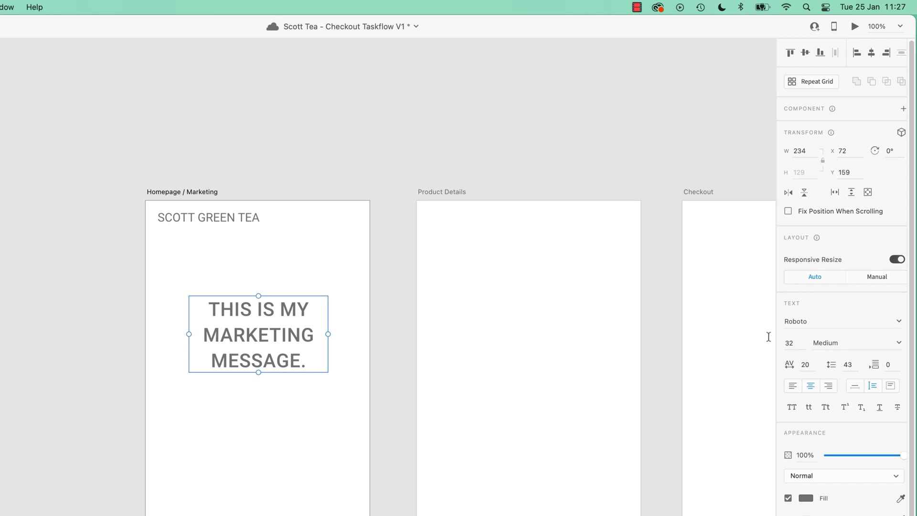
{"action": "key", "text": "super+z"}
{"action": "left_click", "coordinate": [848, 364]}
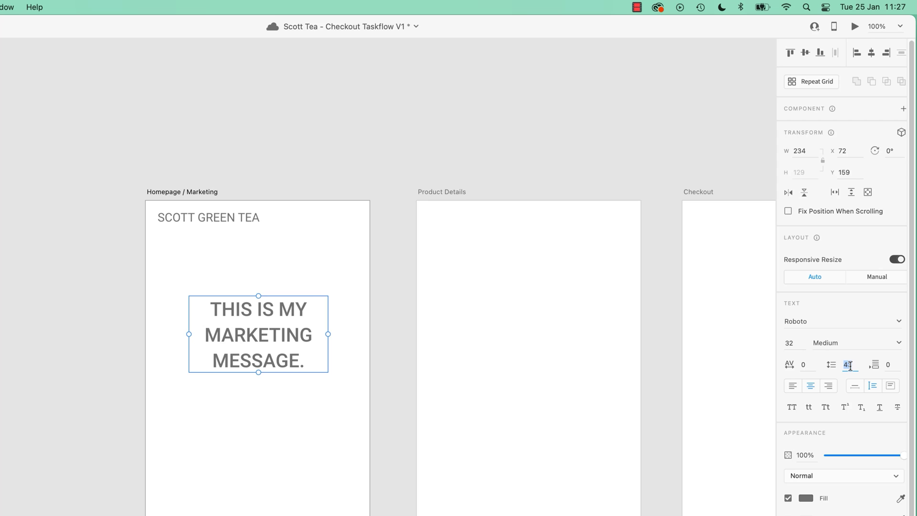
{"action": "type", "text": "50"}
{"action": "key", "text": "Return"}
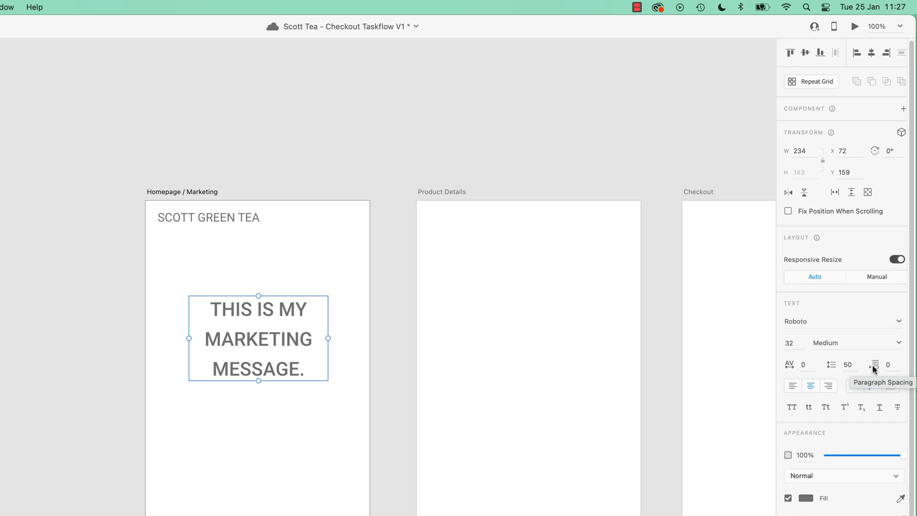
{"action": "left_click", "coordinate": [880, 407]}
{"action": "key", "text": "super+z"}
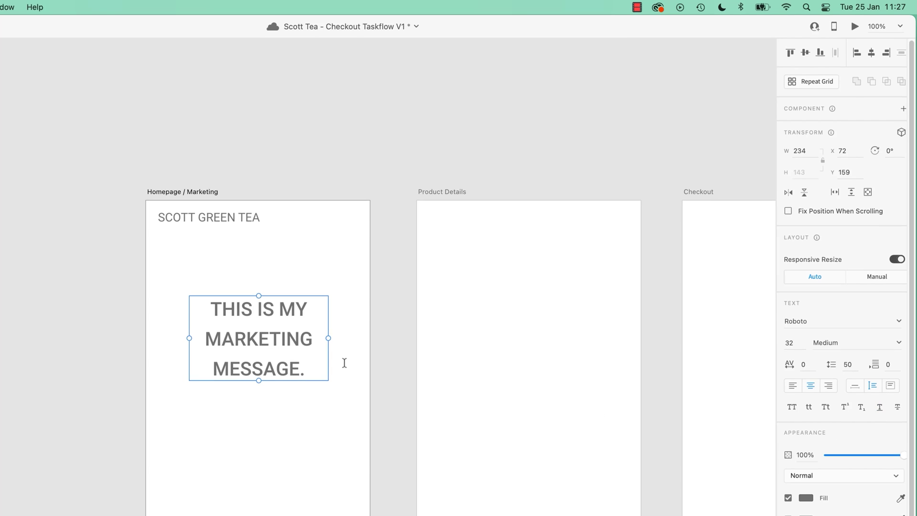
{"action": "key", "text": "super+y"}
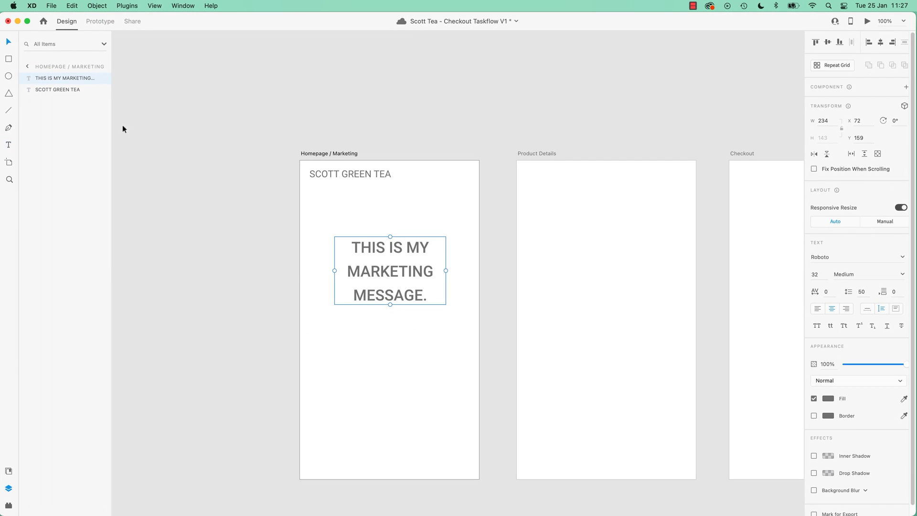
Make the SCOTT GREEN TEA logo text 16 Bold and nudge it slightly up.
{"action": "left_click", "coordinate": [123, 129]}
{"action": "left_click", "coordinate": [402, 276]}
{"action": "left_click", "coordinate": [373, 174]}
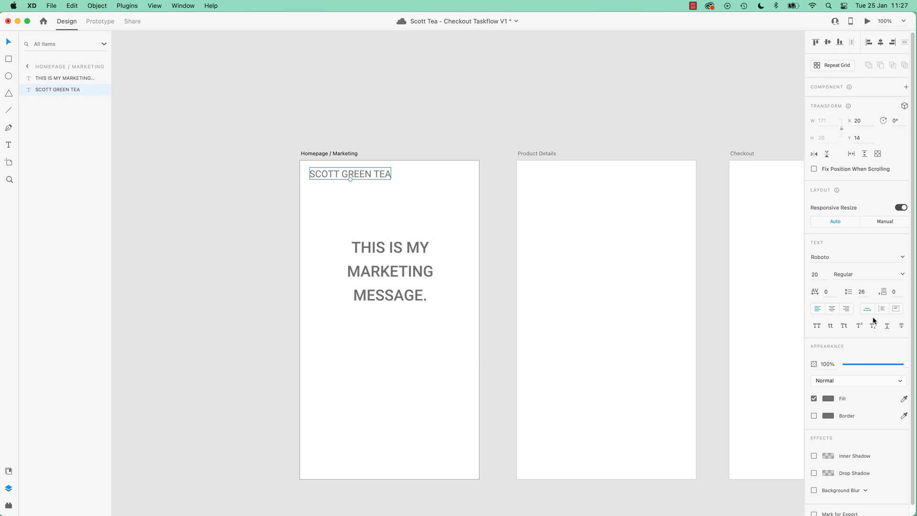
{"action": "left_click", "coordinate": [817, 274]}
{"action": "type", "text": "16"}
{"action": "key", "text": "Return"}
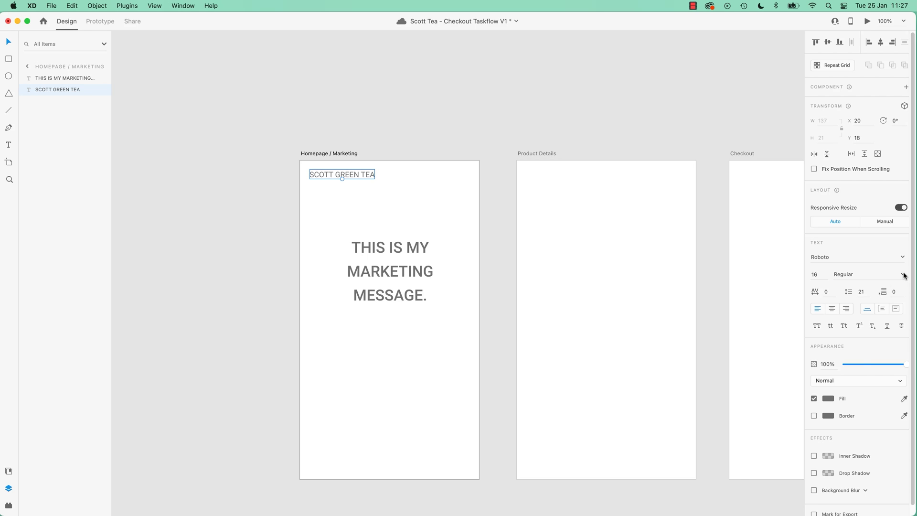
{"action": "left_click", "coordinate": [902, 274]}
{"action": "left_click", "coordinate": [841, 346]}
{"action": "left_click", "coordinate": [359, 174]}
{"action": "left_click_drag", "start_coordinate": [359, 174], "coordinate": [358, 172]}
Enlarge the marketing message to font size 40.
{"action": "left_click", "coordinate": [389, 250]}
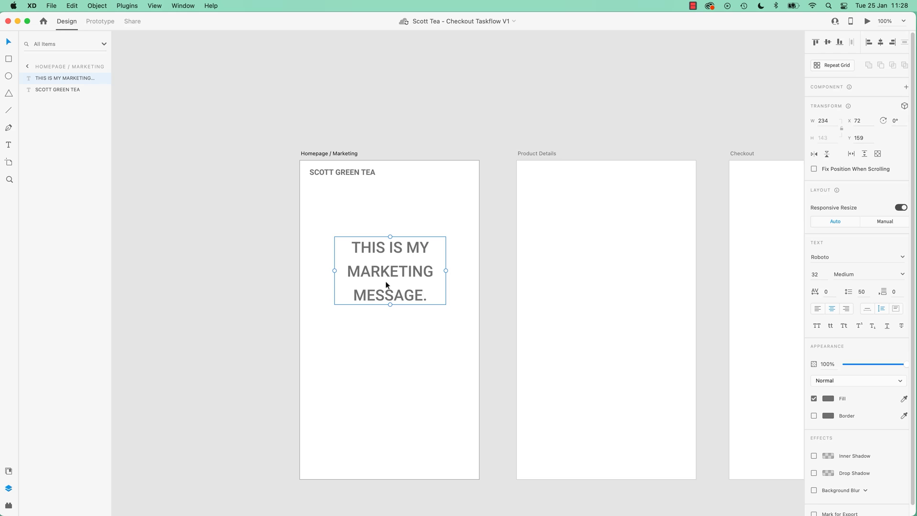
{"action": "left_click", "coordinate": [816, 275]}
{"action": "type", "text": "40"}
{"action": "key", "text": "Return"}
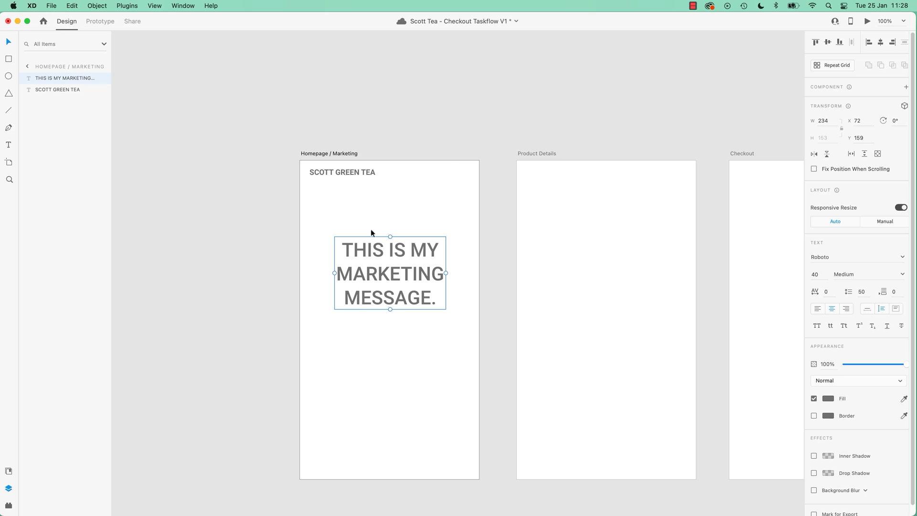
{"action": "left_click", "coordinate": [491, 234]}
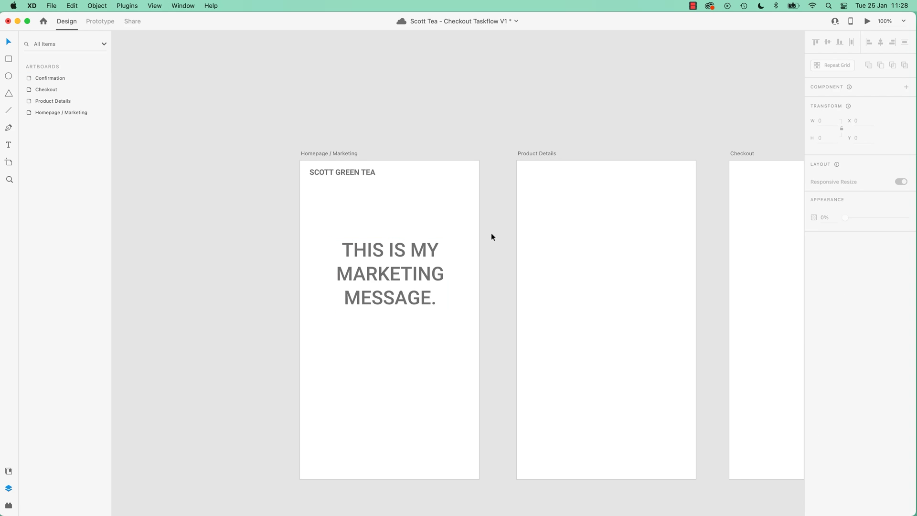
{"action": "key", "text": "super+minus"}
{"action": "key", "text": "super+minus"}
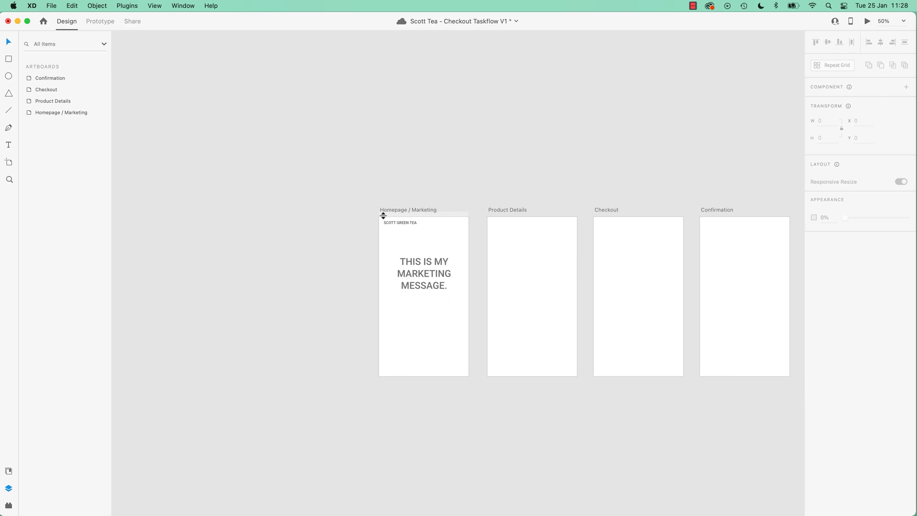
{"action": "left_click", "coordinate": [398, 222]}
{"action": "left_click", "coordinate": [419, 273]}
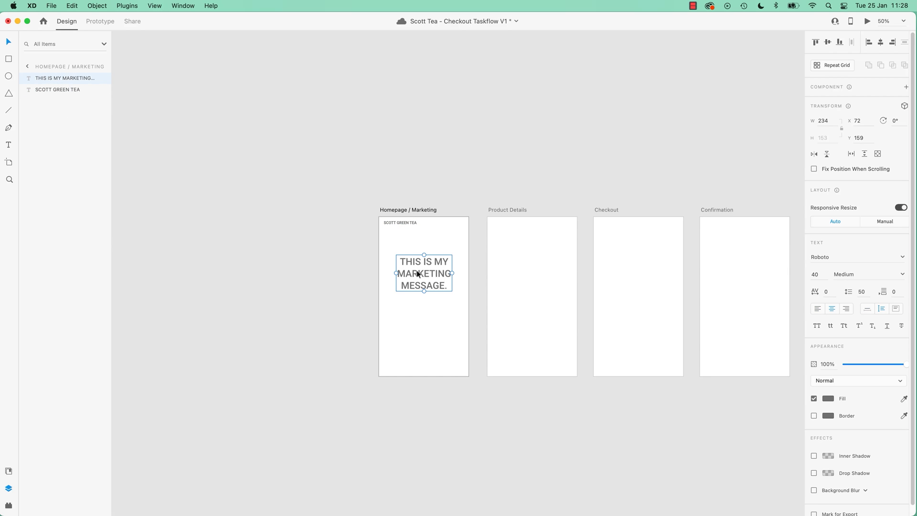
{"action": "left_click", "coordinate": [307, 277]}
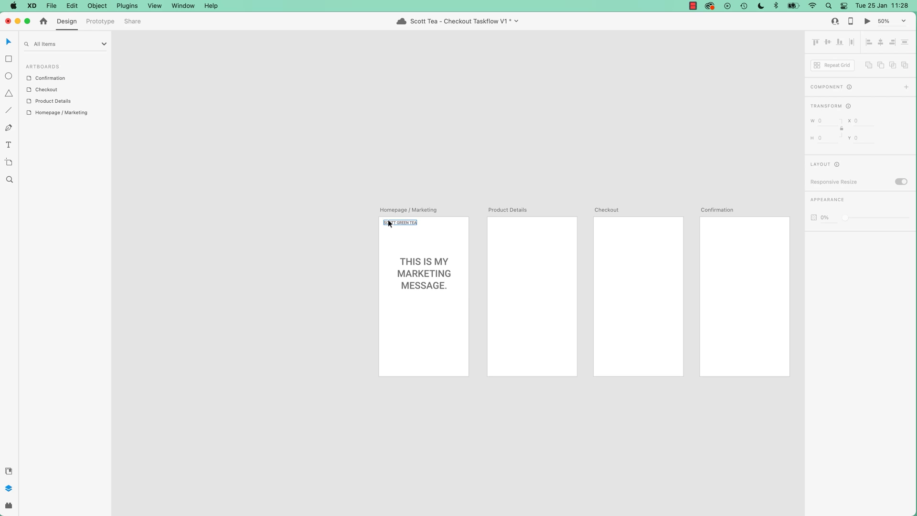
{"action": "left_click", "coordinate": [415, 210]}
{"action": "left_click", "coordinate": [905, 22]}
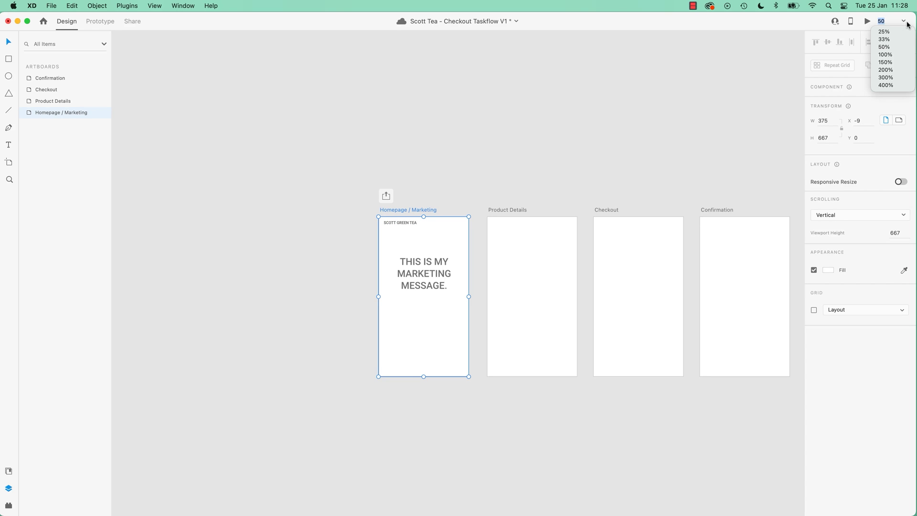
{"action": "left_click", "coordinate": [886, 55]}
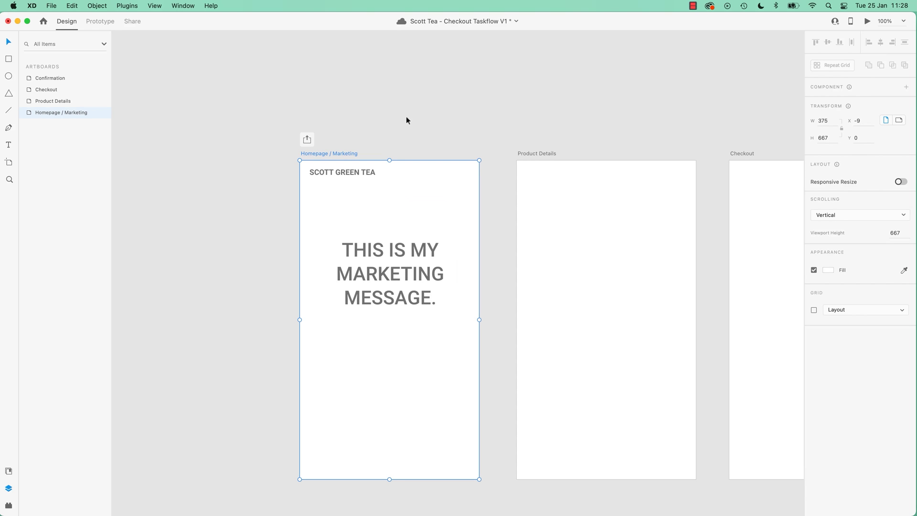
{"action": "left_click", "coordinate": [406, 117]}
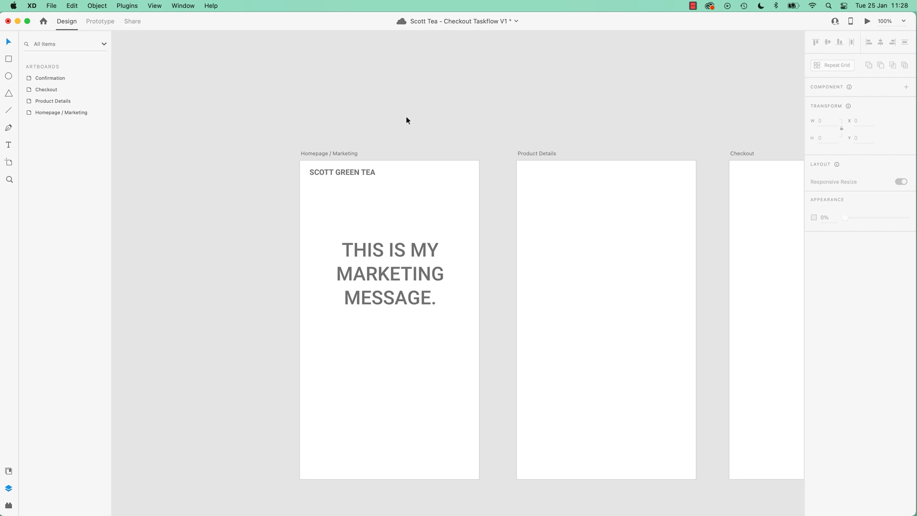
{"action": "key", "text": "super+s"}
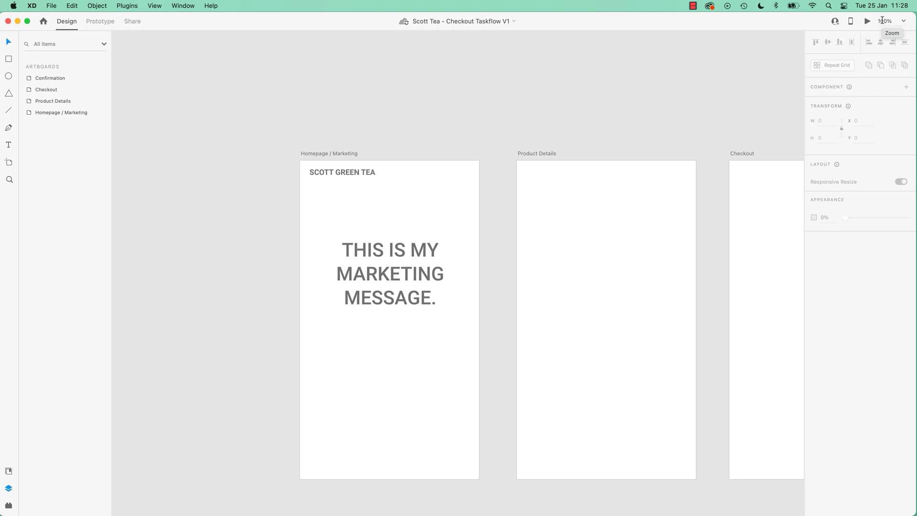
{"action": "key", "text": "super+0"}
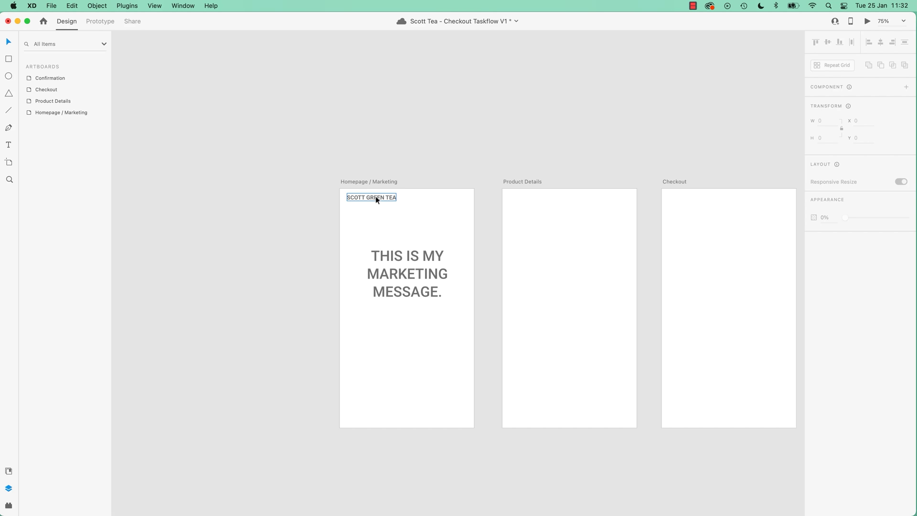
{"action": "left_click", "coordinate": [375, 197]}
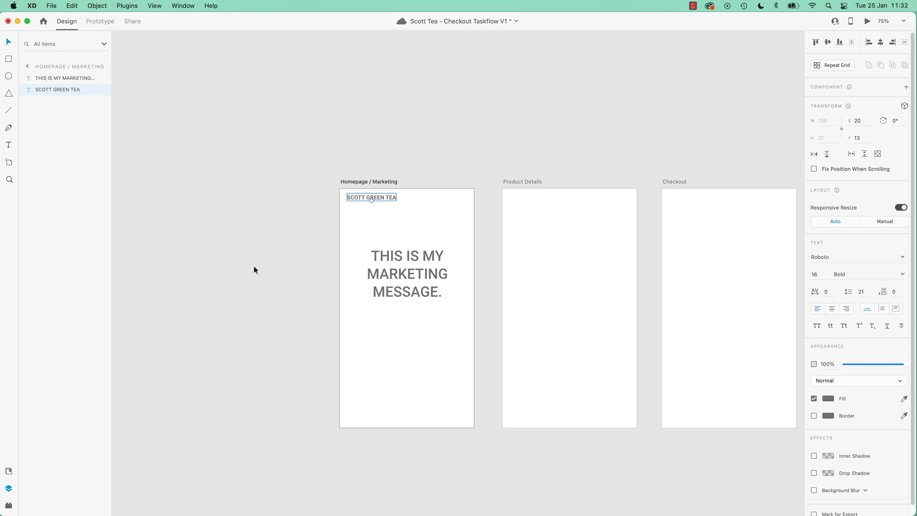
Duplicate the logo text below the logo and retype it as a centred Product Shot label.
{"action": "key", "text": "super+c"}
{"action": "key", "text": "super+v"}
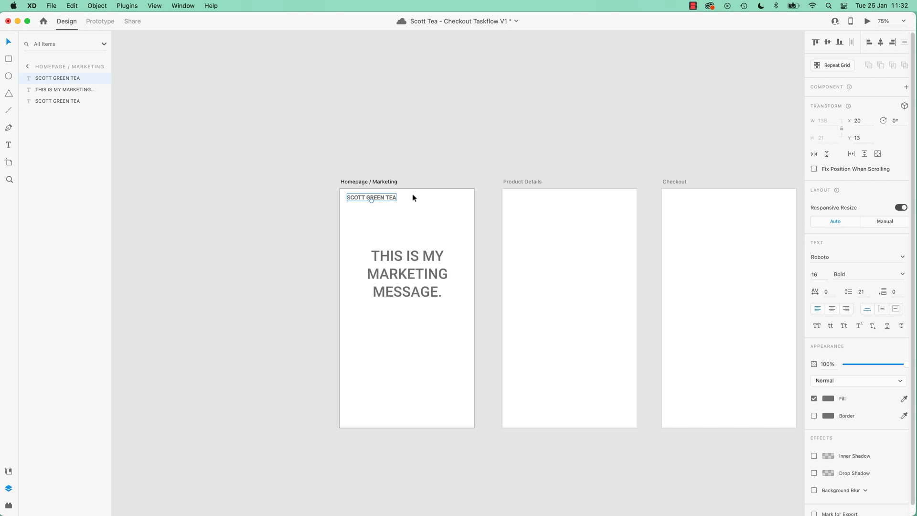
{"action": "left_click_drag", "start_coordinate": [381, 198], "coordinate": [428, 215]}
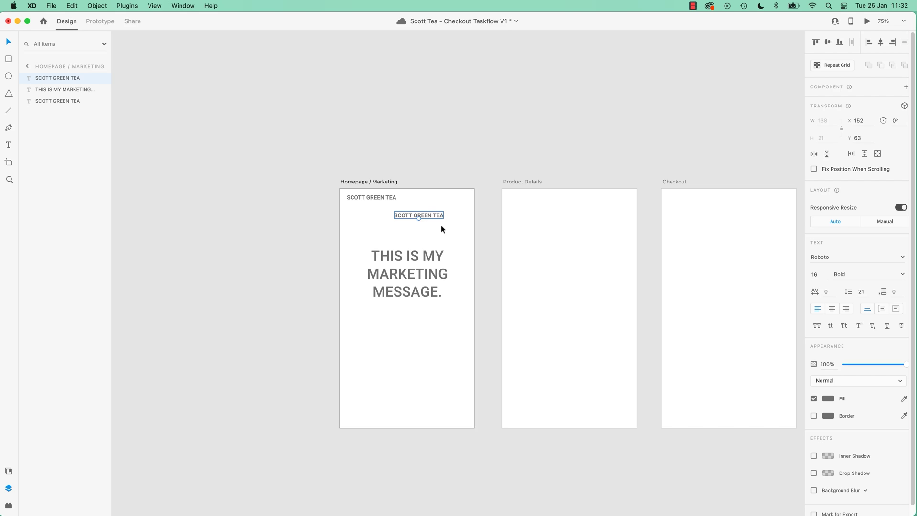
{"action": "left_click_drag", "start_coordinate": [434, 217], "coordinate": [420, 227]}
{"action": "double_click", "coordinate": [419, 228]}
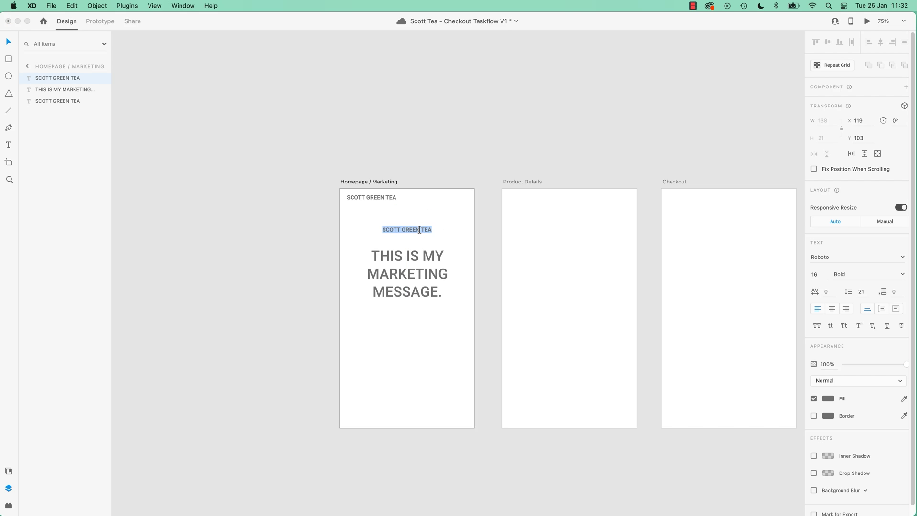
{"action": "type", "text": "Product Shot"}
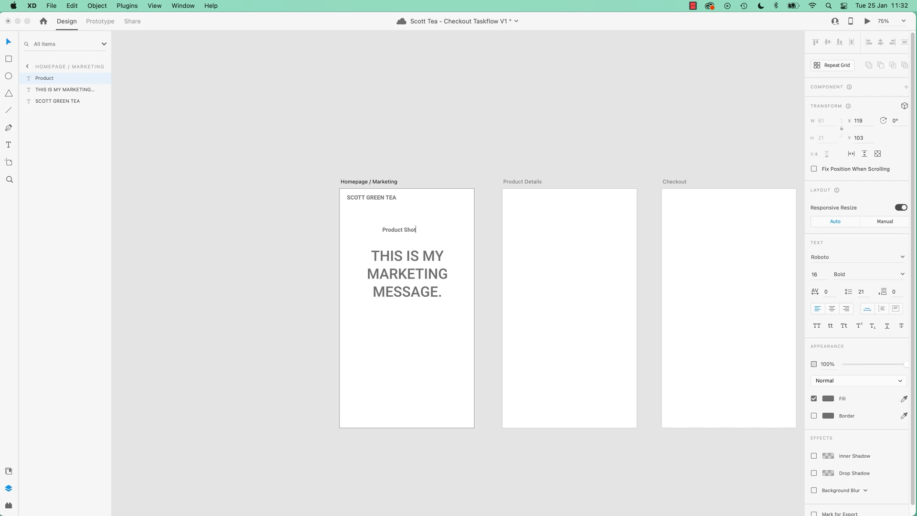
{"action": "key", "text": "Escape"}
{"action": "left_click_drag", "start_coordinate": [413, 228], "coordinate": [420, 231]}
Move the centre-aligned marketing message down, centred beneath the Product Shot label.
{"action": "left_click", "coordinate": [420, 270]}
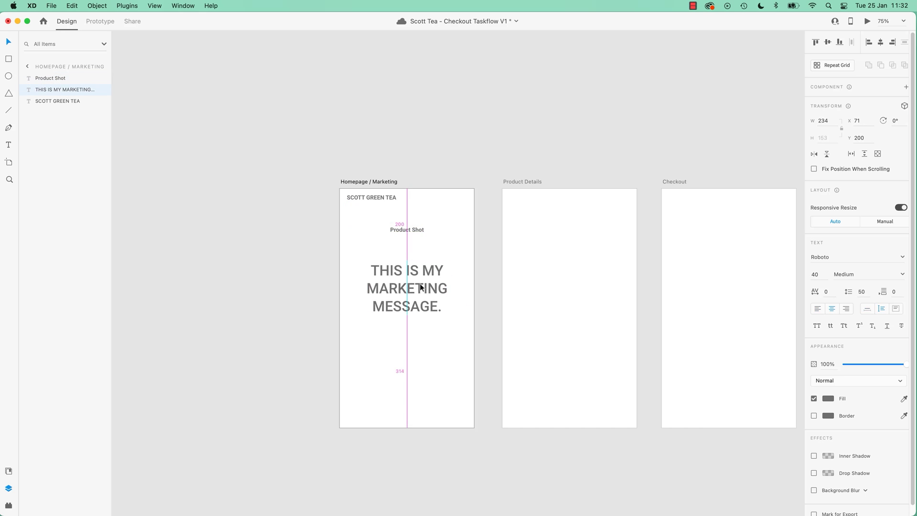
{"action": "left_click_drag", "start_coordinate": [420, 270], "coordinate": [410, 298]}
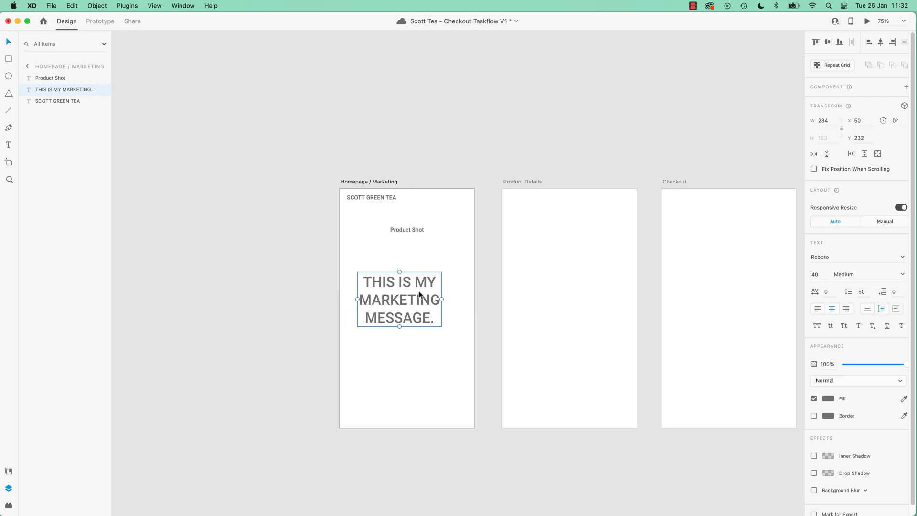
{"action": "left_click", "coordinate": [817, 308]}
{"action": "left_click", "coordinate": [832, 309]}
{"action": "mouse_move", "coordinate": [425, 282]}
{"action": "left_mouse_down"}
{"action": "mouse_move", "coordinate": [422, 274]}
{"action": "mouse_move", "coordinate": [418, 282]}
{"action": "mouse_move", "coordinate": [431, 281]}
{"action": "left_mouse_up"}
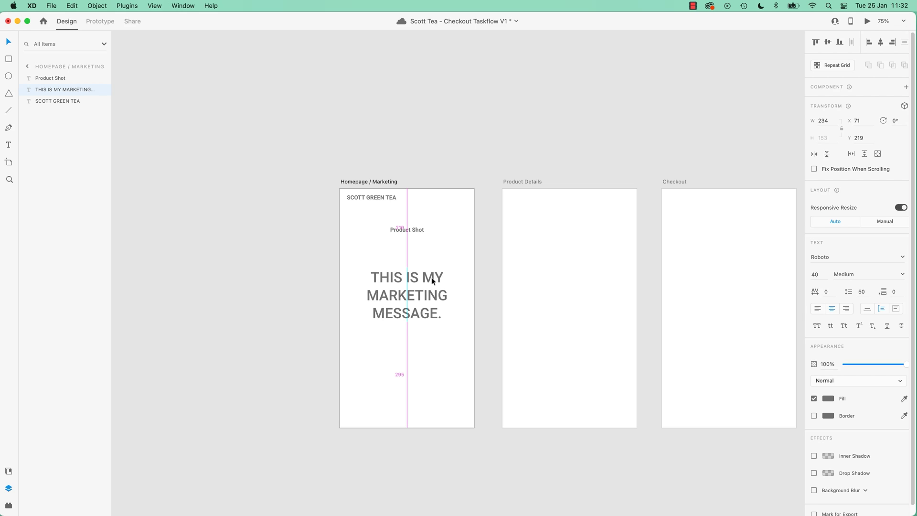
{"action": "mouse_move", "coordinate": [431, 277]}
{"action": "left_mouse_down"}
{"action": "mouse_move", "coordinate": [431, 294]}
{"action": "mouse_move", "coordinate": [429, 268]}
{"action": "mouse_move", "coordinate": [433, 281]}
{"action": "left_mouse_up"}
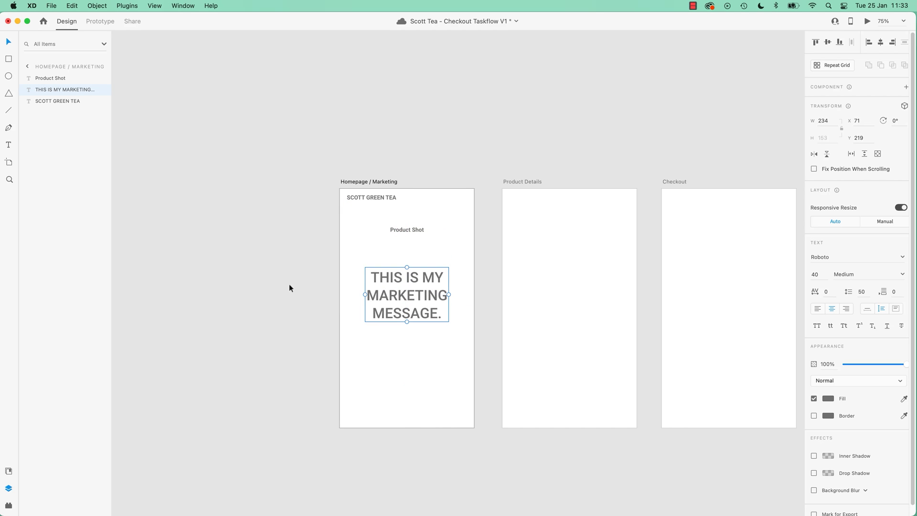
Copy the Product Shot label below the marketing message and retype it as 'Buy Now'.
{"action": "left_click", "coordinate": [288, 284]}
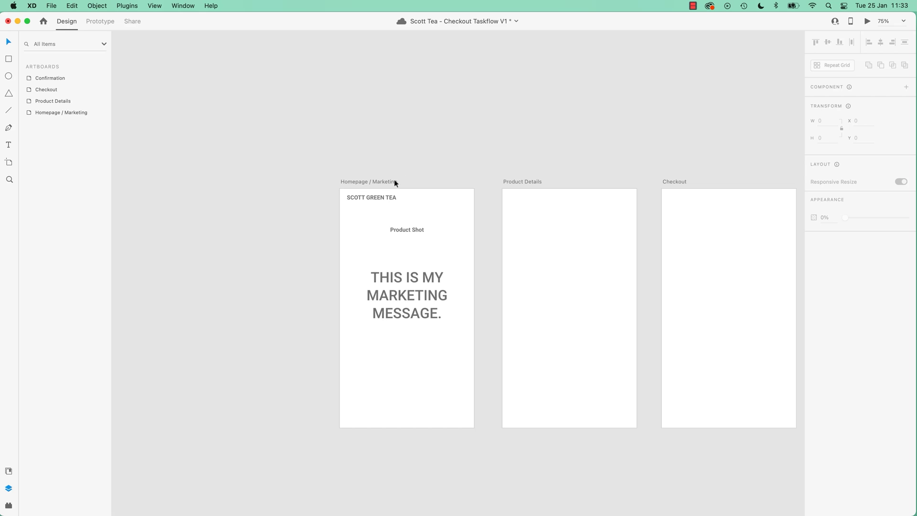
{"action": "left_click_drag", "start_coordinate": [394, 181], "coordinate": [254, 221]}
{"action": "key", "text": "super+z"}
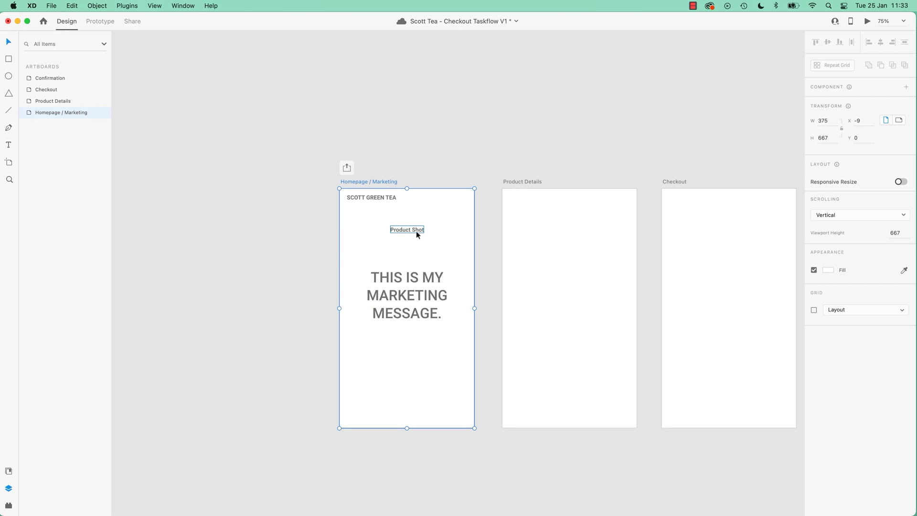
{"action": "left_click_drag", "start_coordinate": [417, 230], "coordinate": [394, 346]}
{"action": "double_click", "coordinate": [394, 345]}
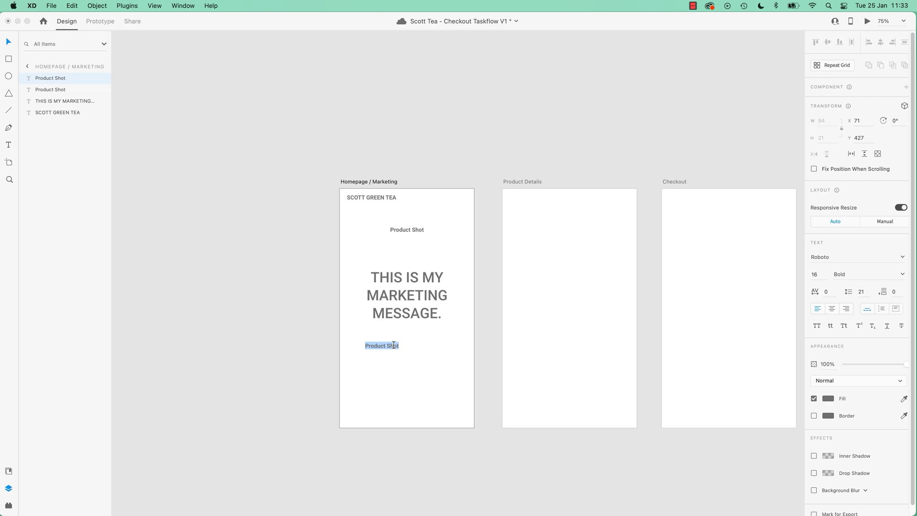
{"action": "type", "text": "Bo"}
{"action": "key", "text": "BackSpace"}
{"action": "type", "text": "uy Now"}
{"action": "key", "text": "BackSpace"}
{"action": "key", "text": "BackSpace"}
{"action": "type", "text": "ow"}
{"action": "key", "text": "Escape"}
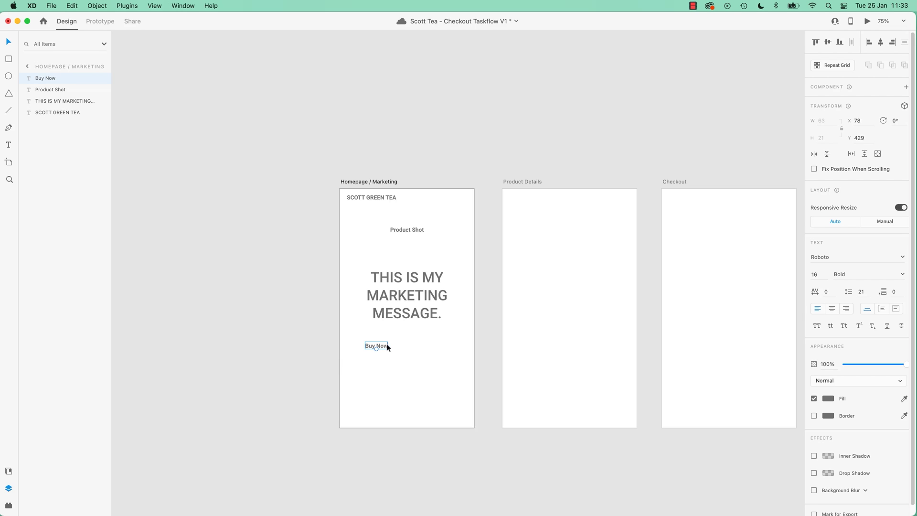
Duplicate Buy Now to its right as 'Learn More' and line the two labels up.
{"action": "left_click_drag", "start_coordinate": [387, 344], "coordinate": [428, 345]}
{"action": "double_click", "coordinate": [428, 345]}
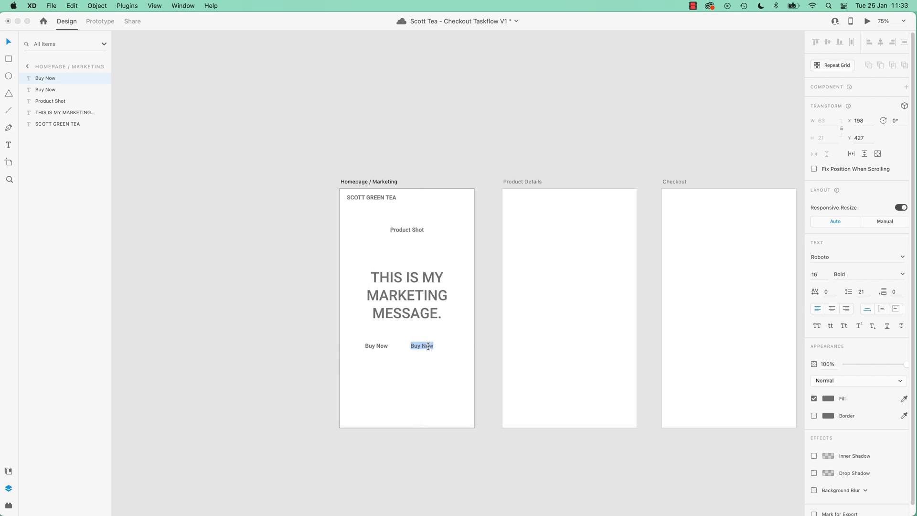
{"action": "type", "text": "Learn MO"}
{"action": "key", "text": "BackSpace"}
{"action": "type", "text": "ore"}
{"action": "key", "text": "Escape"}
{"action": "left_click_drag", "start_coordinate": [430, 346], "coordinate": [439, 346]}
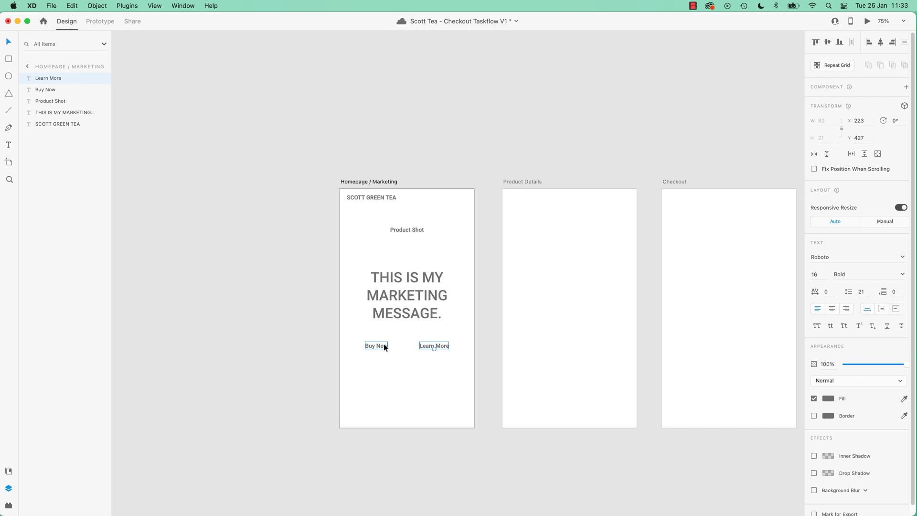
{"action": "left_click_drag", "start_coordinate": [383, 344], "coordinate": [387, 346]}
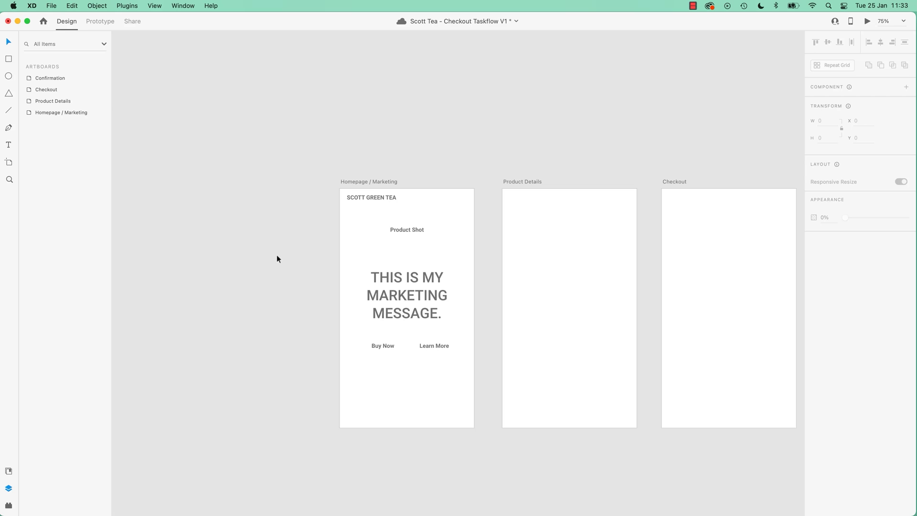
{"action": "key", "text": "super+equal"}
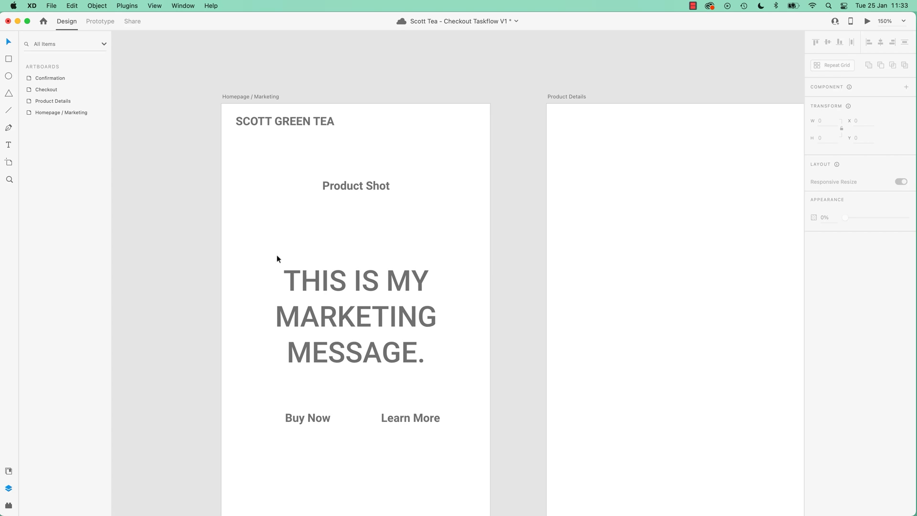
{"action": "left_click", "coordinate": [300, 114]}
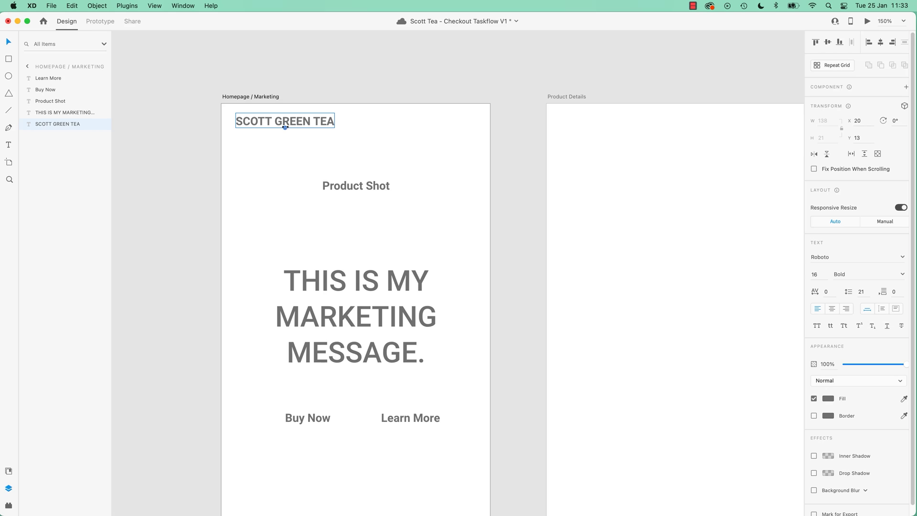
{"action": "left_click", "coordinate": [334, 285]}
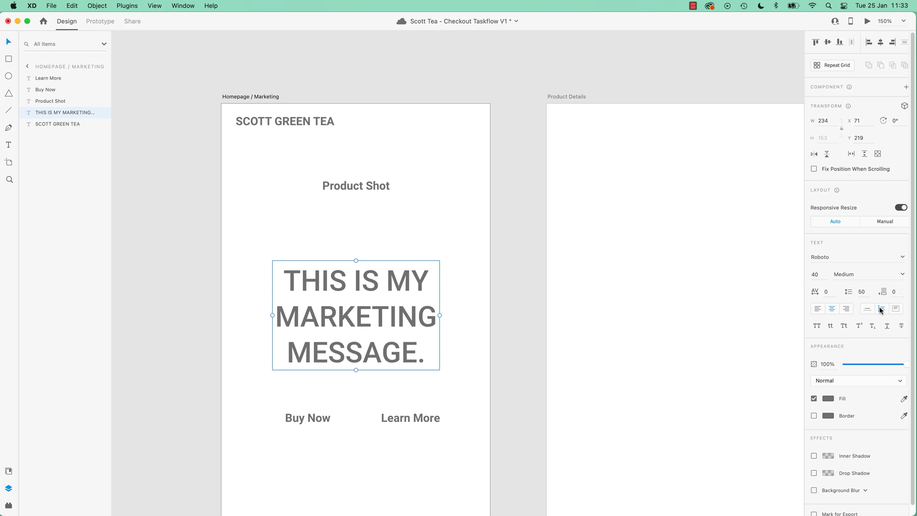
{"action": "double_click", "coordinate": [371, 305]}
{"action": "left_click", "coordinate": [422, 280]}
{"action": "key", "text": "Return"}
{"action": "type", "text": "alsdjf;lask"}
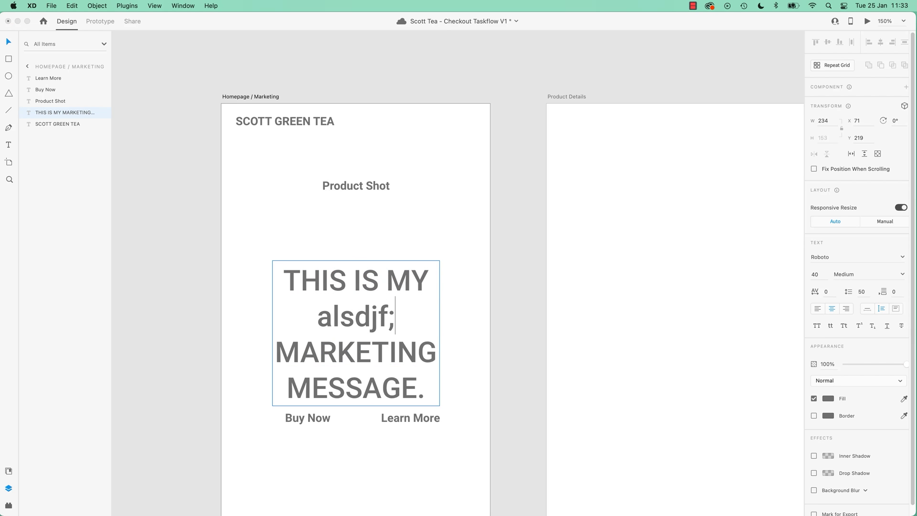
{"action": "key", "text": "super+z"}
{"action": "left_click", "coordinate": [285, 277]}
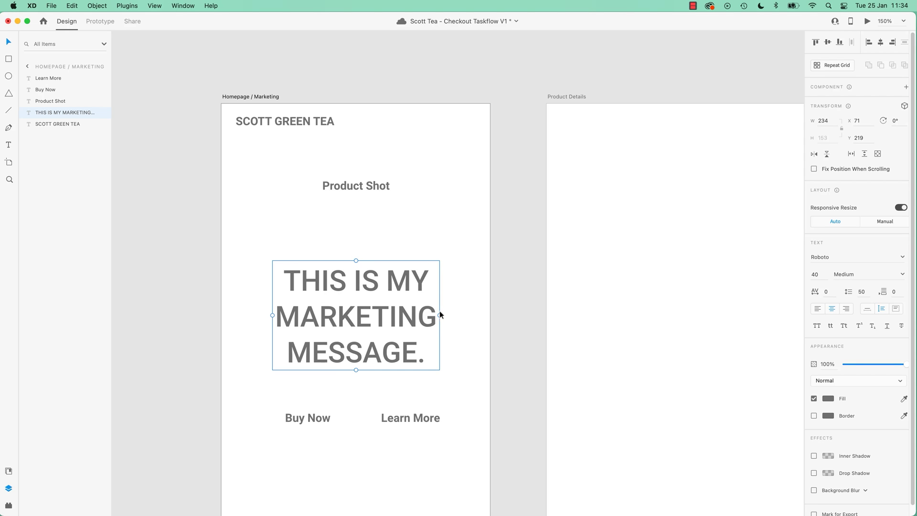
{"action": "mouse_move", "coordinate": [440, 315]}
{"action": "left_mouse_down"}
{"action": "mouse_move", "coordinate": [469, 315]}
{"action": "mouse_move", "coordinate": [439, 315]}
{"action": "left_mouse_up"}
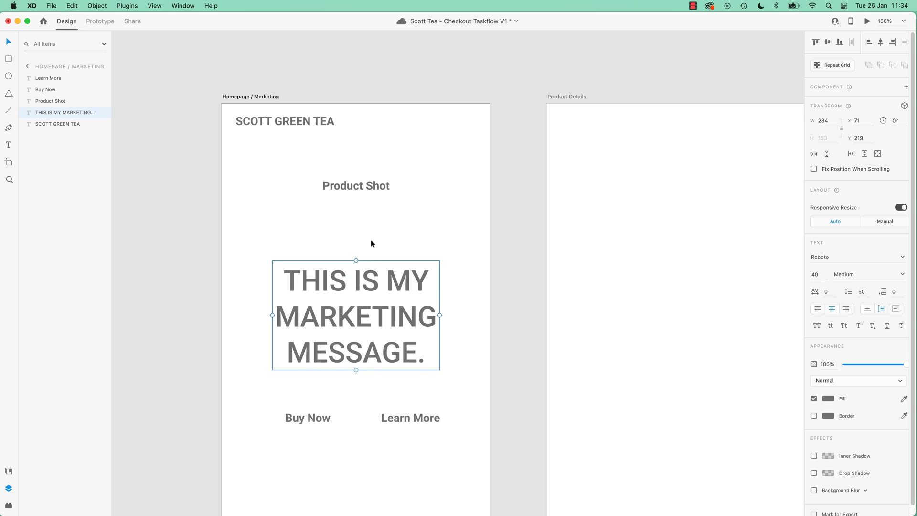
{"action": "left_click", "coordinate": [310, 127]}
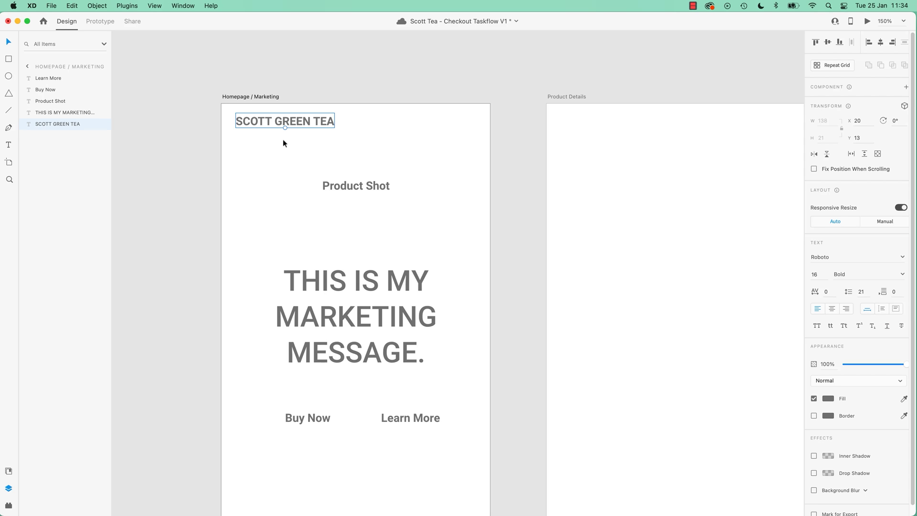
{"action": "key", "text": "super+equal"}
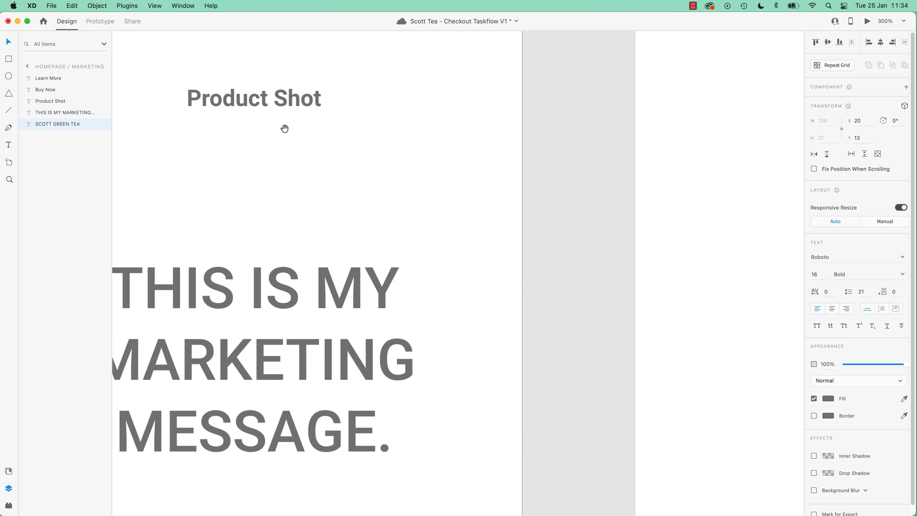
{"action": "left_click_drag", "start_coordinate": [285, 127], "coordinate": [566, 396]}
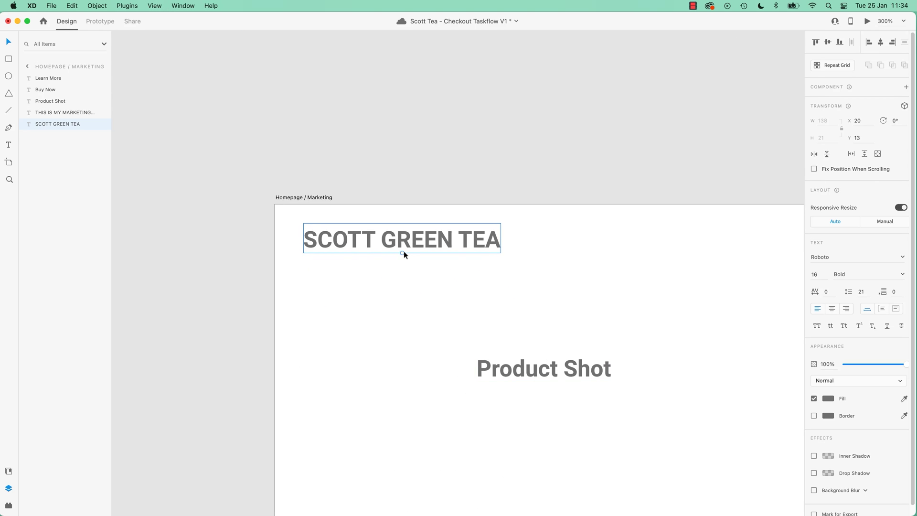
{"action": "left_click_drag", "start_coordinate": [403, 252], "coordinate": [414, 345]}
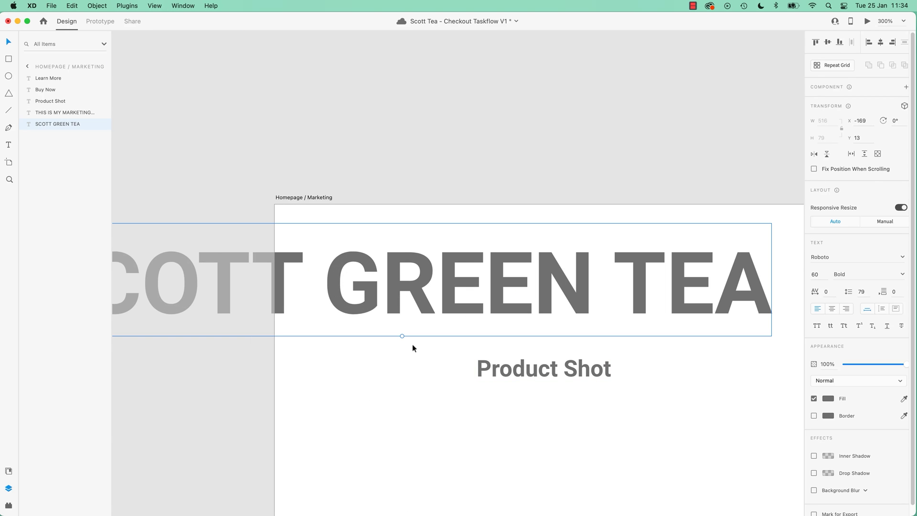
{"action": "key", "text": "super+z"}
{"action": "key", "text": "super+shift+z"}
{"action": "key", "text": "super+z"}
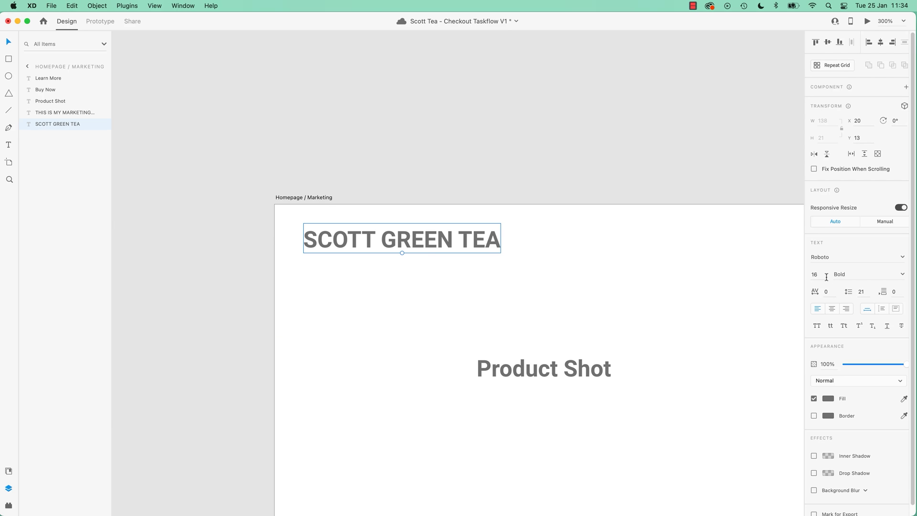
{"action": "left_click_drag", "start_coordinate": [402, 252], "coordinate": [403, 259]}
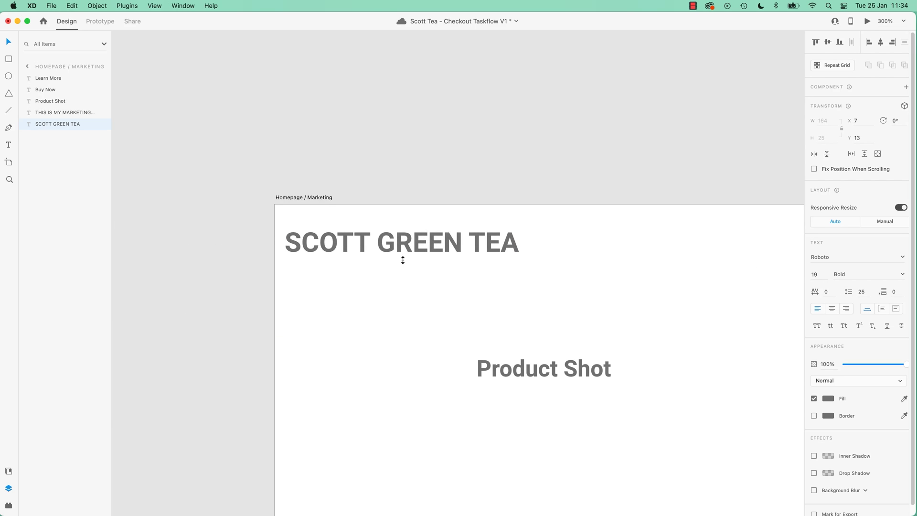
{"action": "key", "text": "super+z"}
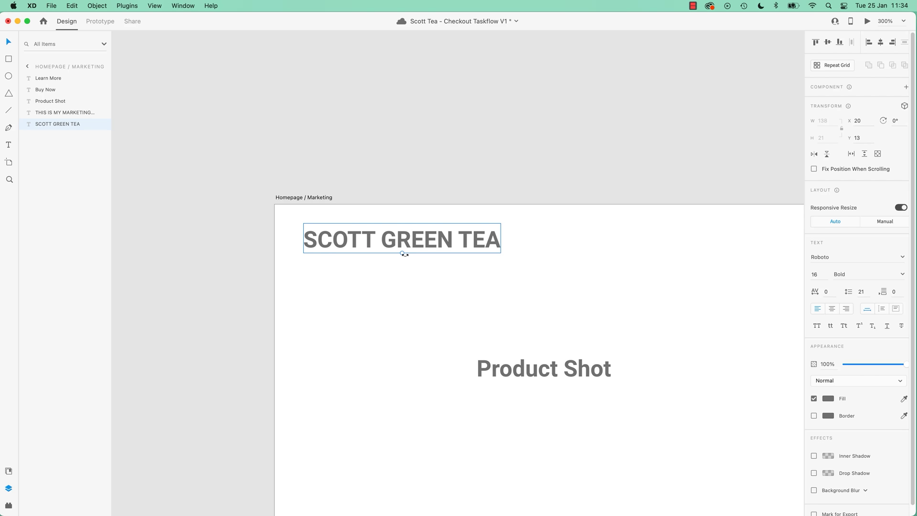
{"action": "left_click_drag", "start_coordinate": [405, 255], "coordinate": [470, 233]}
{"action": "key", "text": "super+z"}
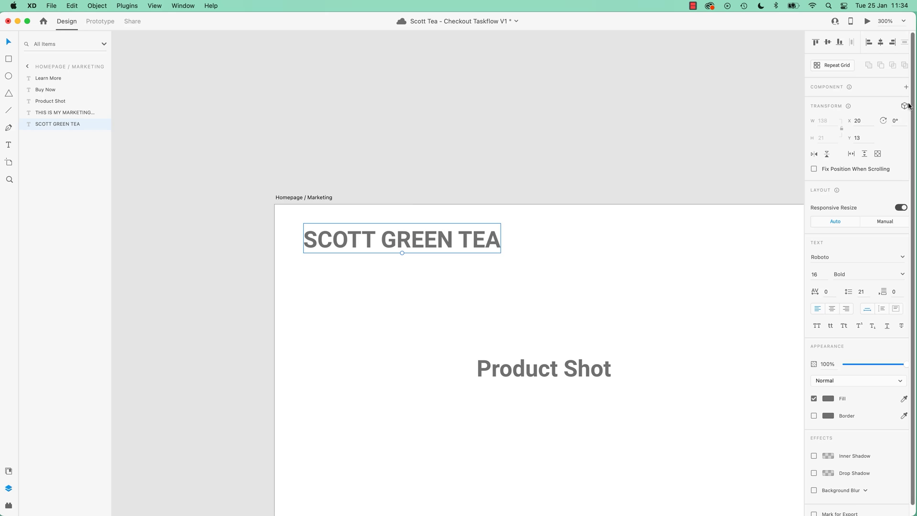
{"action": "left_click", "coordinate": [896, 118]}
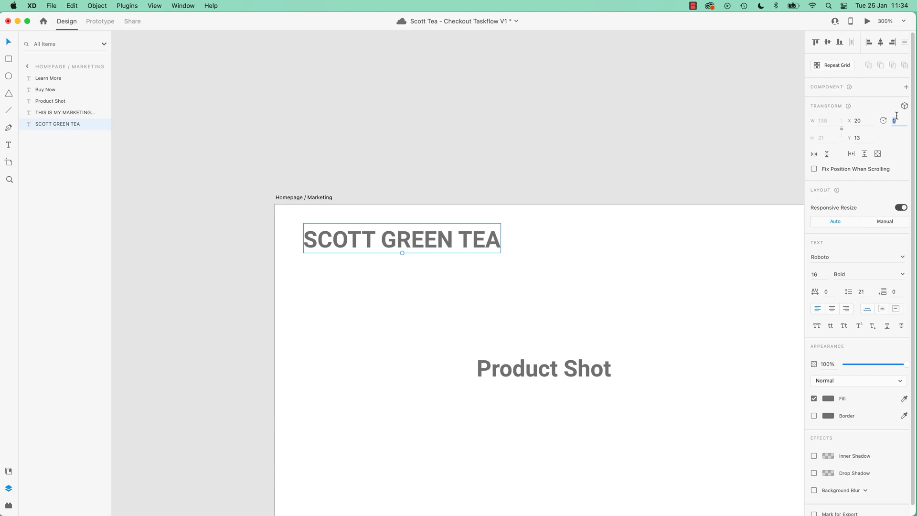
{"action": "type", "text": "45"}
{"action": "key", "text": "Return"}
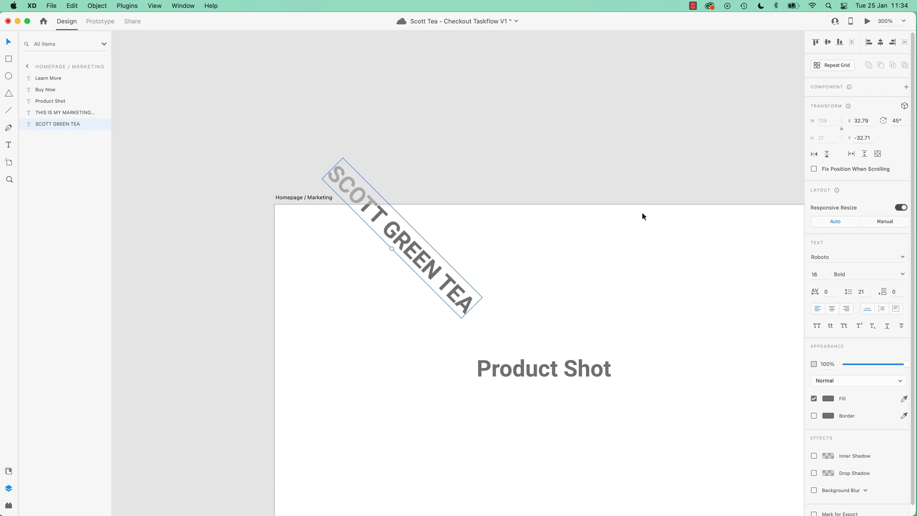
{"action": "key", "text": "super+z"}
{"action": "left_click", "coordinate": [422, 242]}
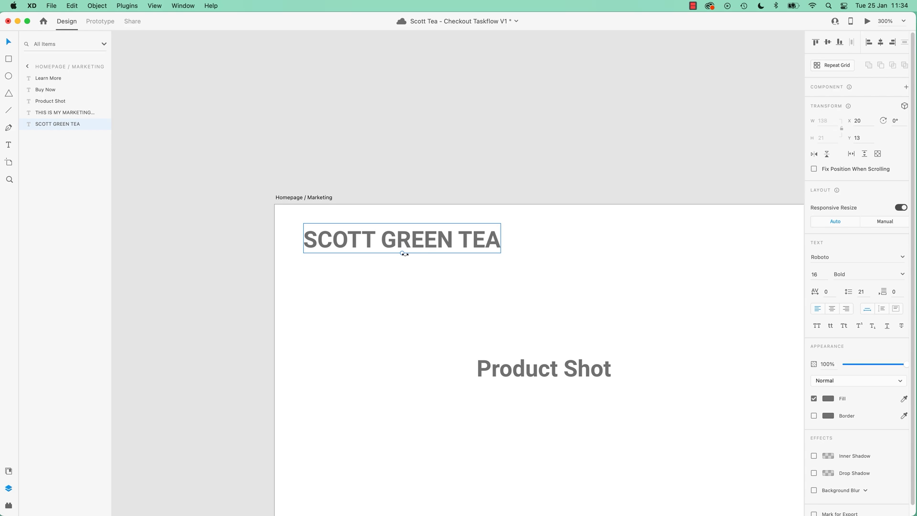
{"action": "left_click_drag", "start_coordinate": [405, 254], "coordinate": [423, 260]}
{"action": "key", "text": "super+z"}
{"action": "left_click", "coordinate": [462, 287]}
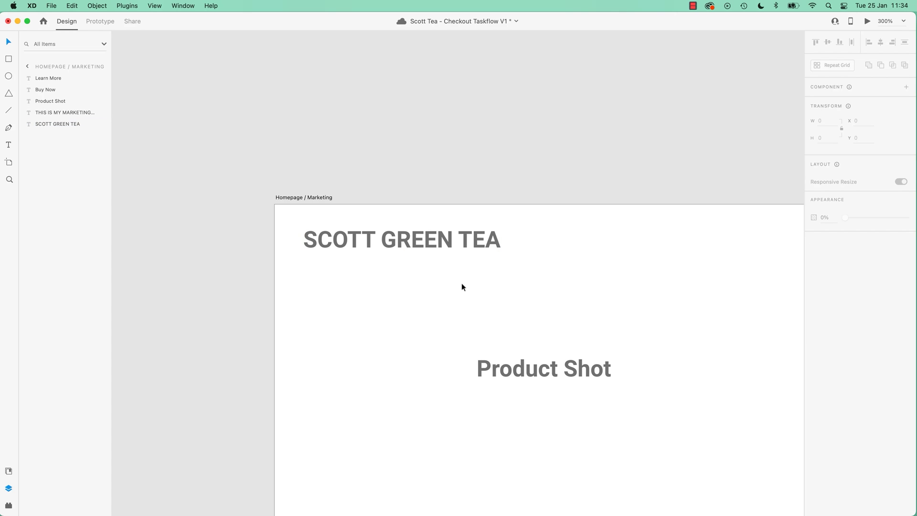
{"action": "scroll", "coordinate": [616, 448], "scroll_direction": "down", "scroll_amount": 10}
{"action": "scroll", "coordinate": [616, 448], "scroll_direction": "right", "scroll_amount": 4}
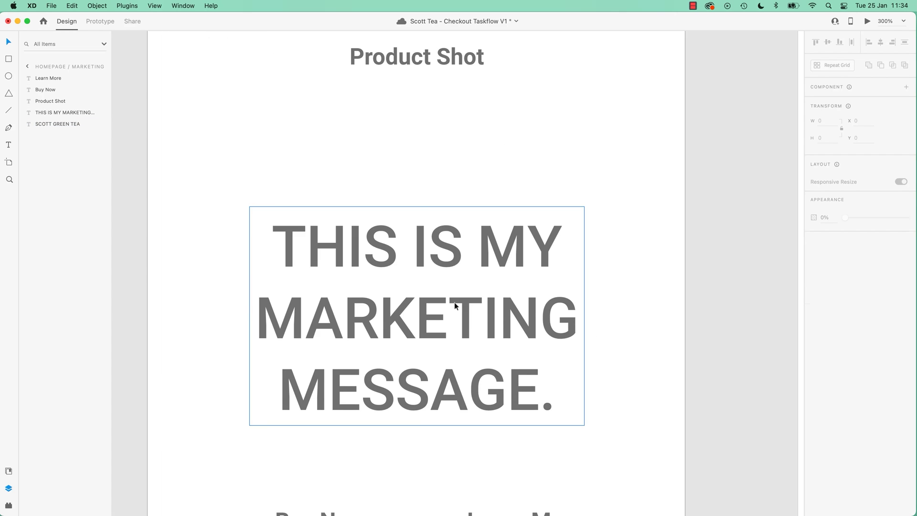
{"action": "left_click", "coordinate": [454, 302]}
{"action": "left_click_drag", "start_coordinate": [416, 425], "coordinate": [417, 456]}
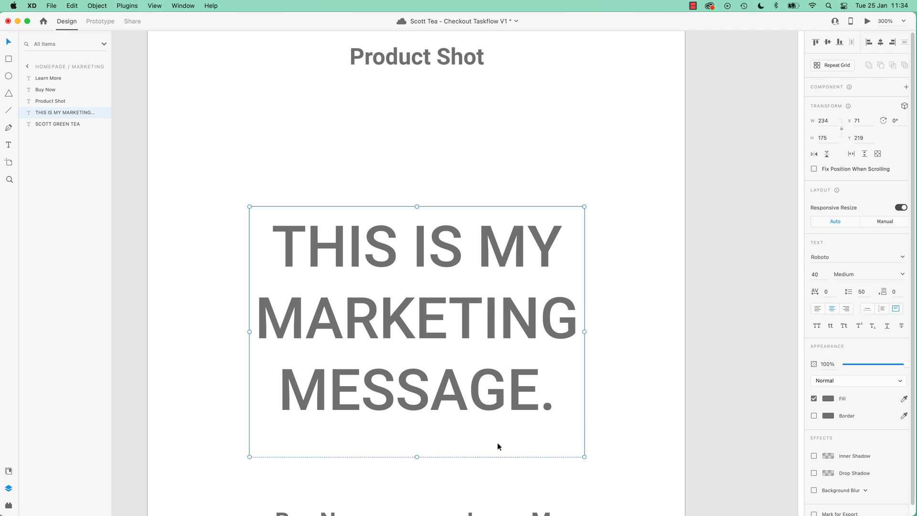
{"action": "key", "text": "super+z"}
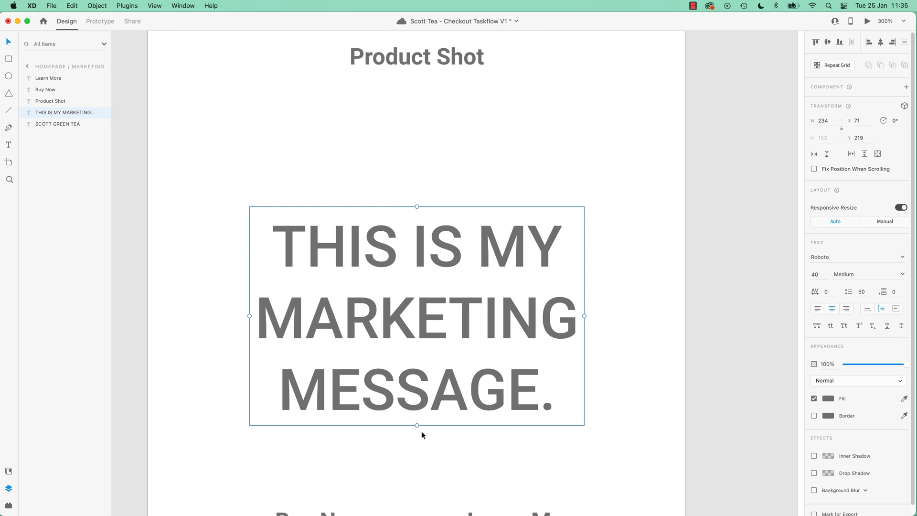
{"action": "left_click_drag", "start_coordinate": [418, 429], "coordinate": [434, 430]}
{"action": "key", "text": "super+z"}
{"action": "left_click", "coordinate": [217, 386]}
{"action": "key", "text": "super+1"}
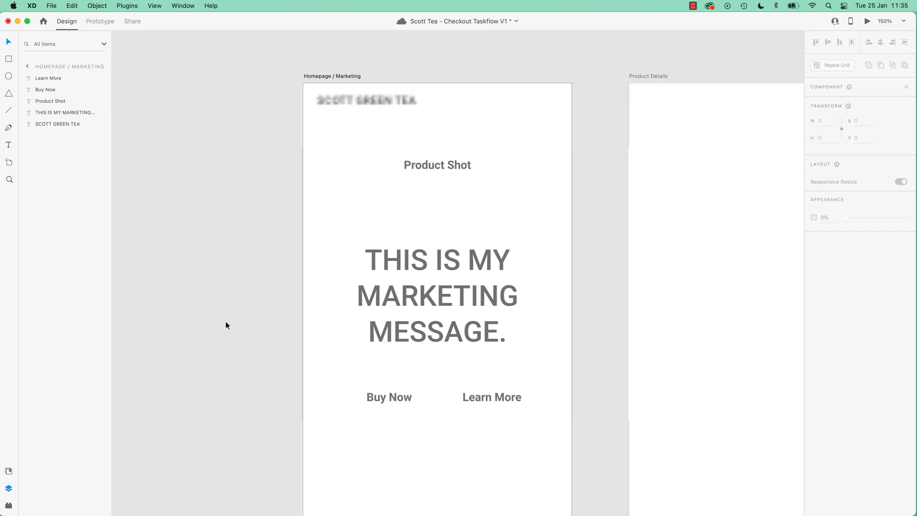